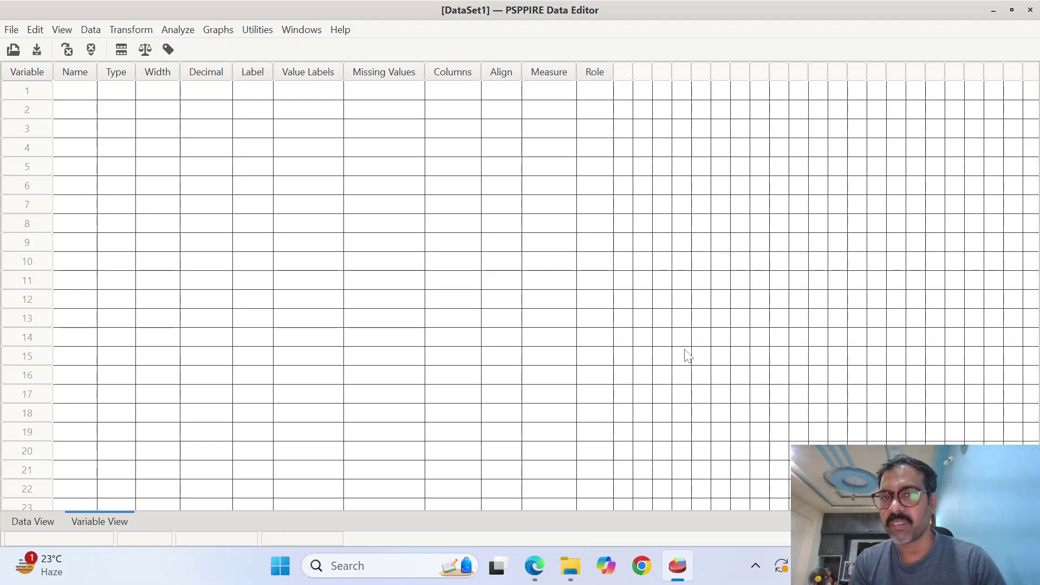
Switch to File Explorer and locate socioeconomicdata.csv.sav in the Desktop folder.
key(alt+Tab)
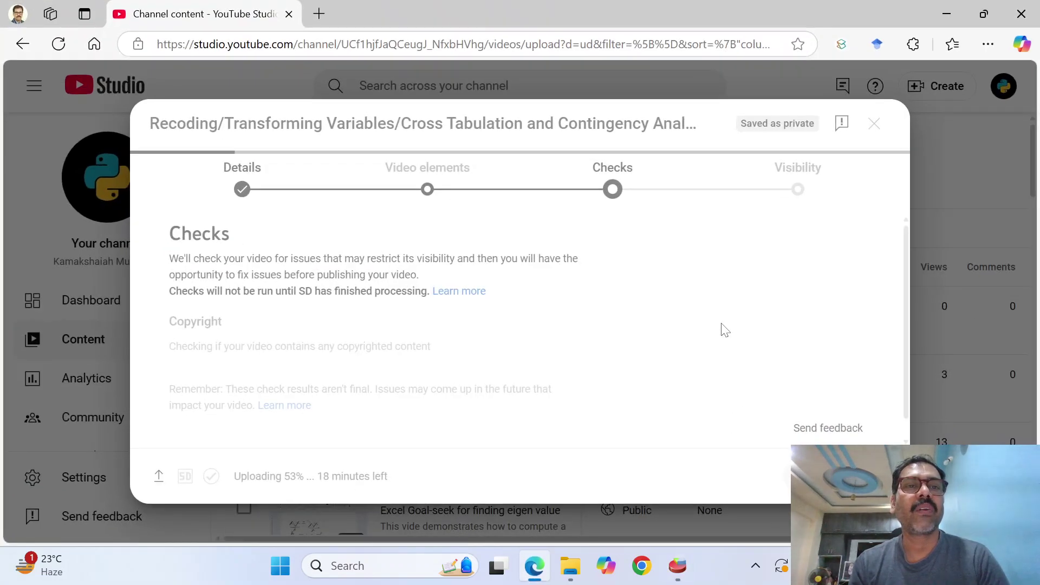
click(571, 569)
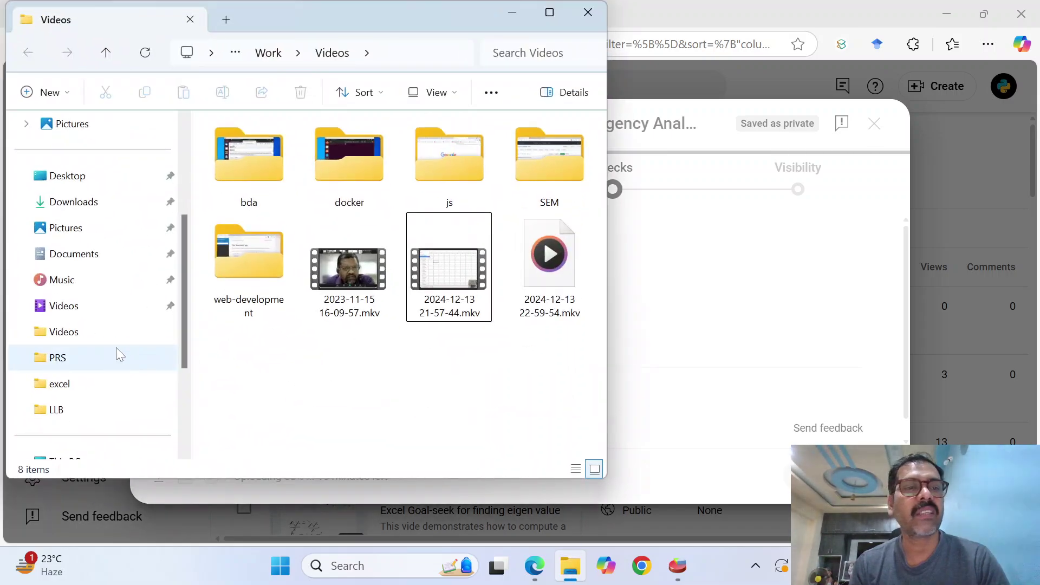
click(103, 186)
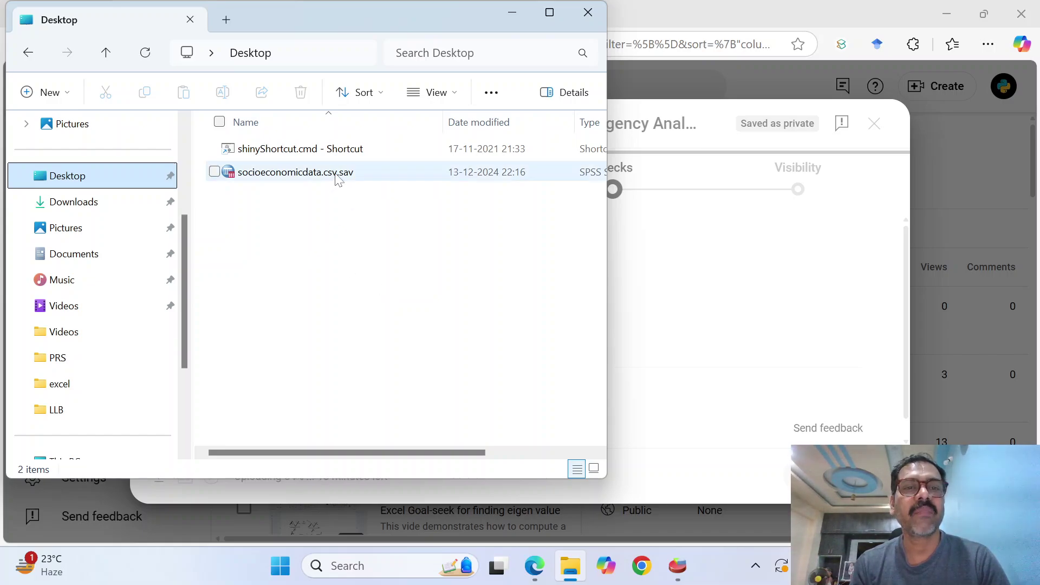
mouse_move(330, 180)
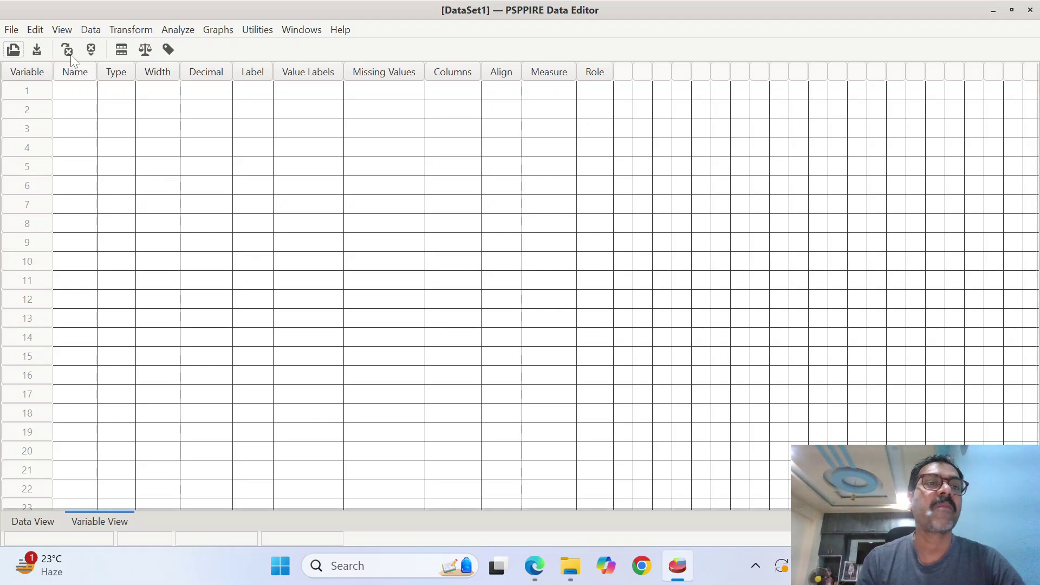
Open the data file socioeconomicdata.csv.sav from the Desktop folder in PSPPIRE.
click(13, 31)
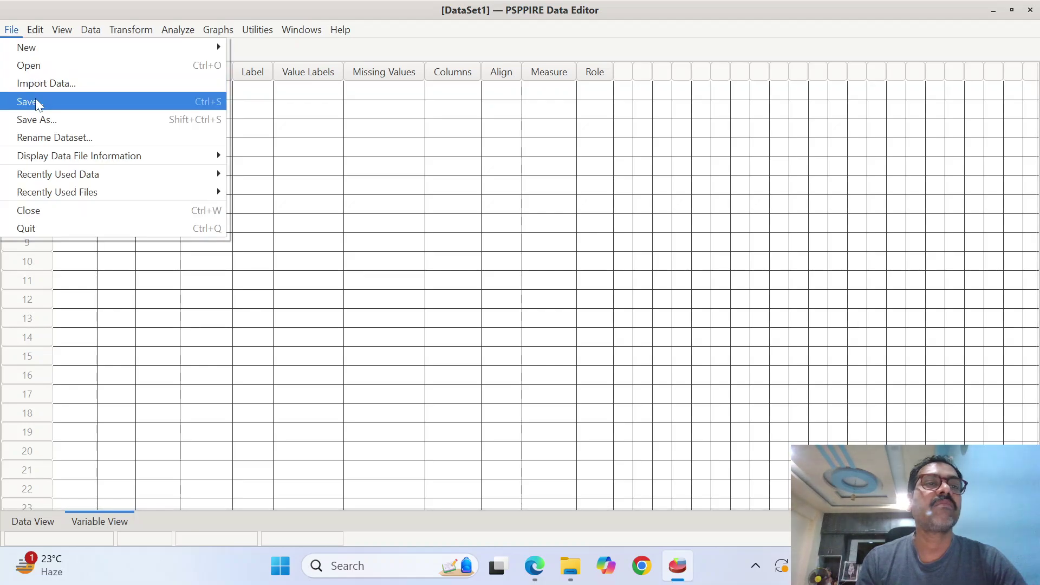
click(29, 65)
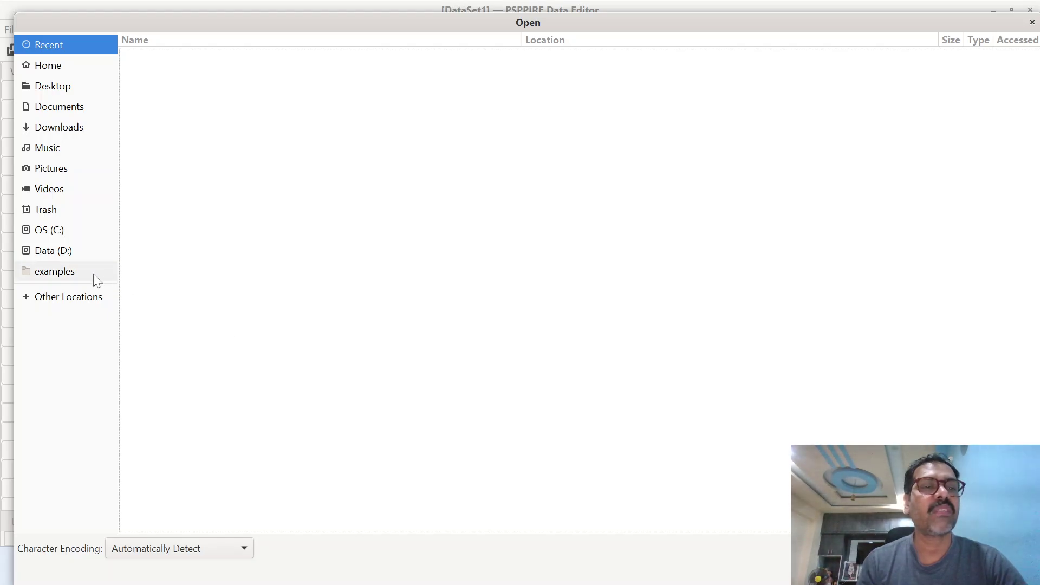
click(63, 85)
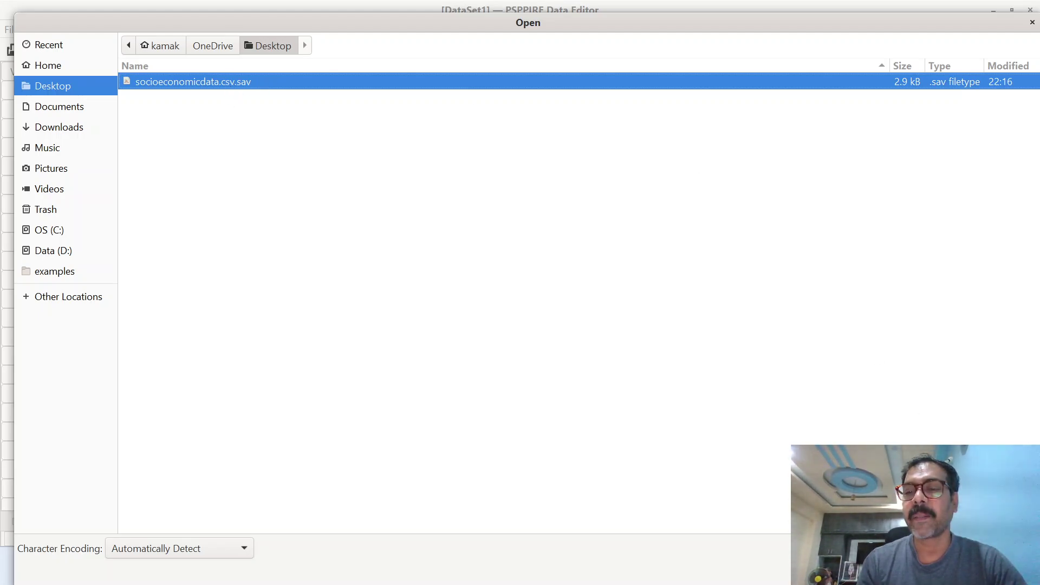
key(Return)
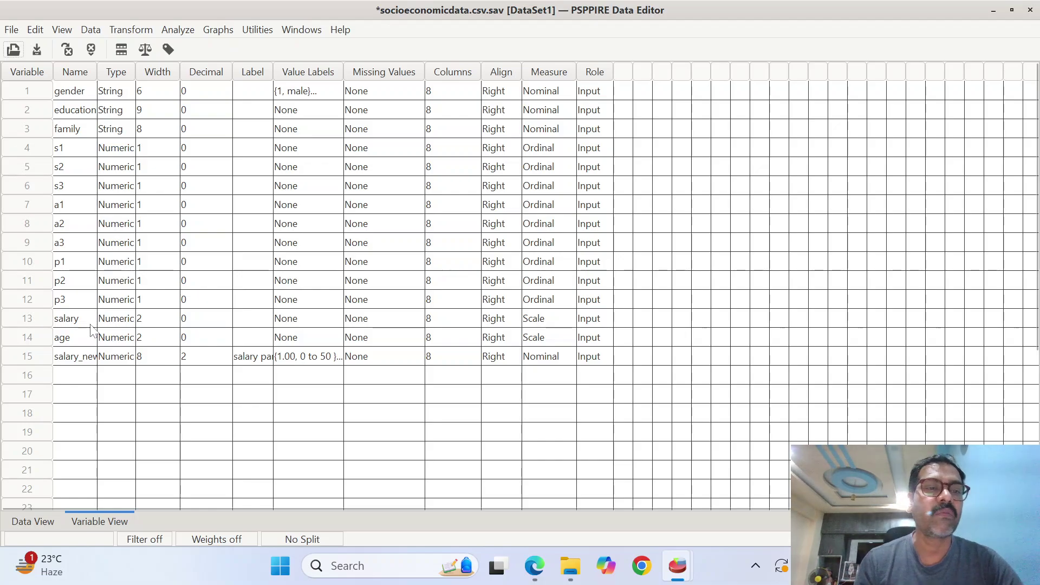
Show the case data and toggle the value labels to compare codes and labels in the salary_new column.
click(37, 522)
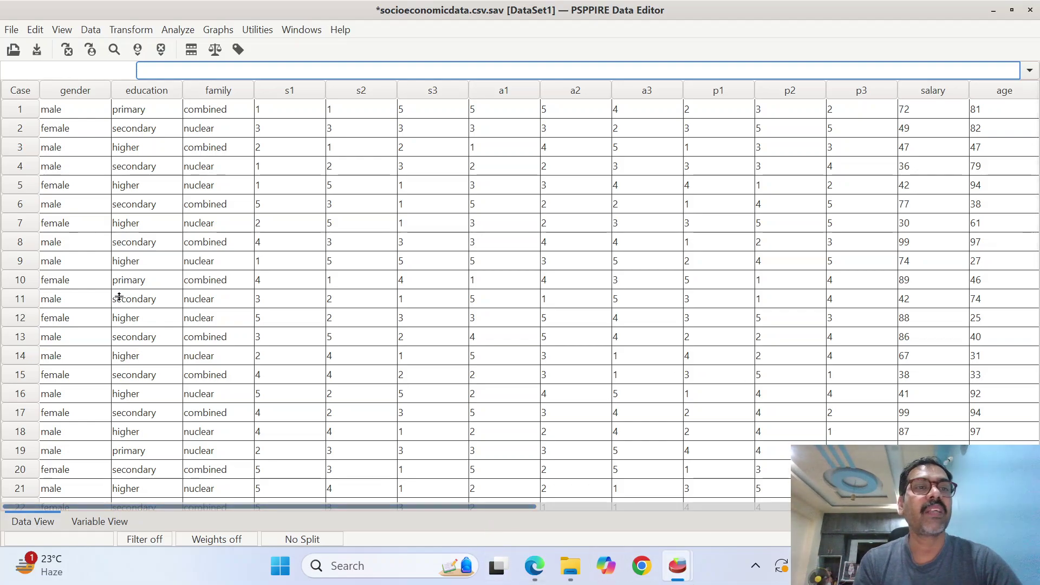
click(237, 55)
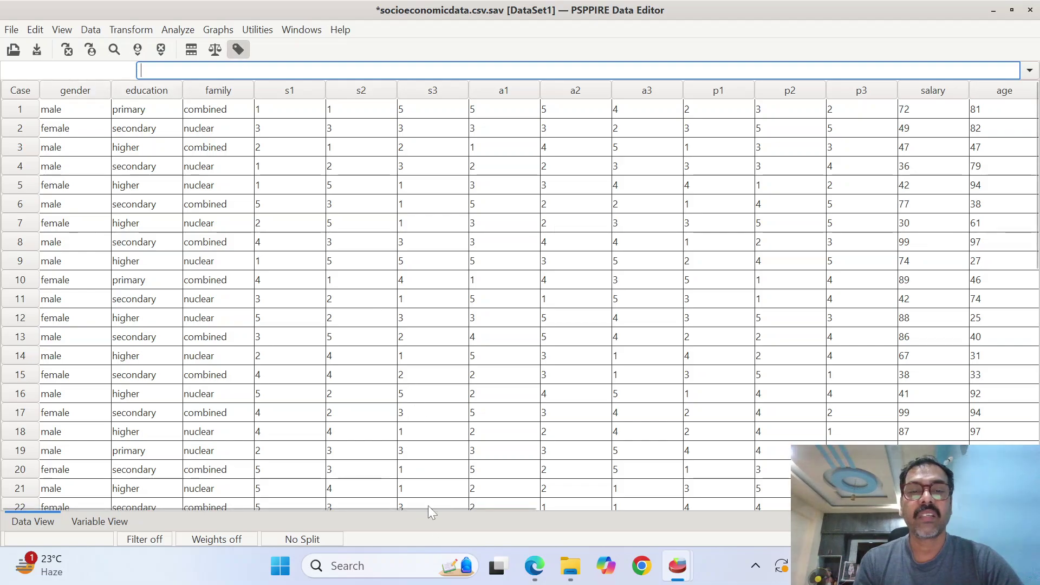
drag(429, 503, 592, 519)
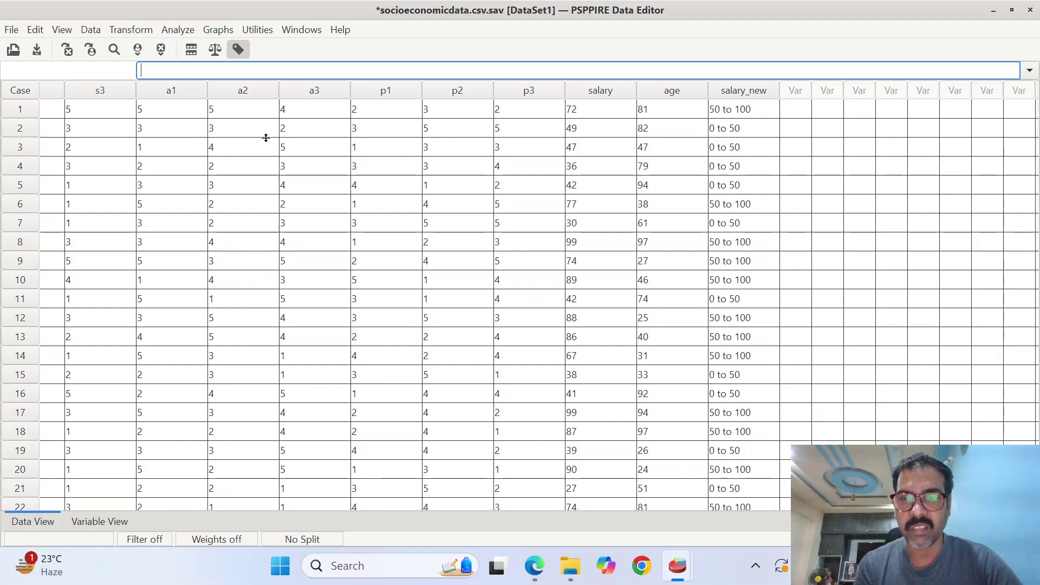
click(241, 47)
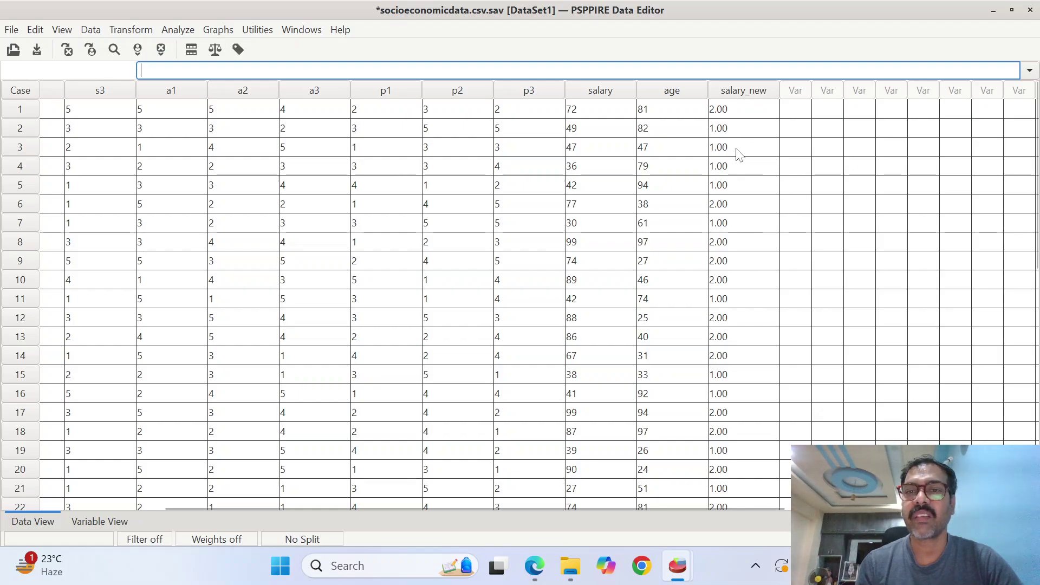
click(239, 49)
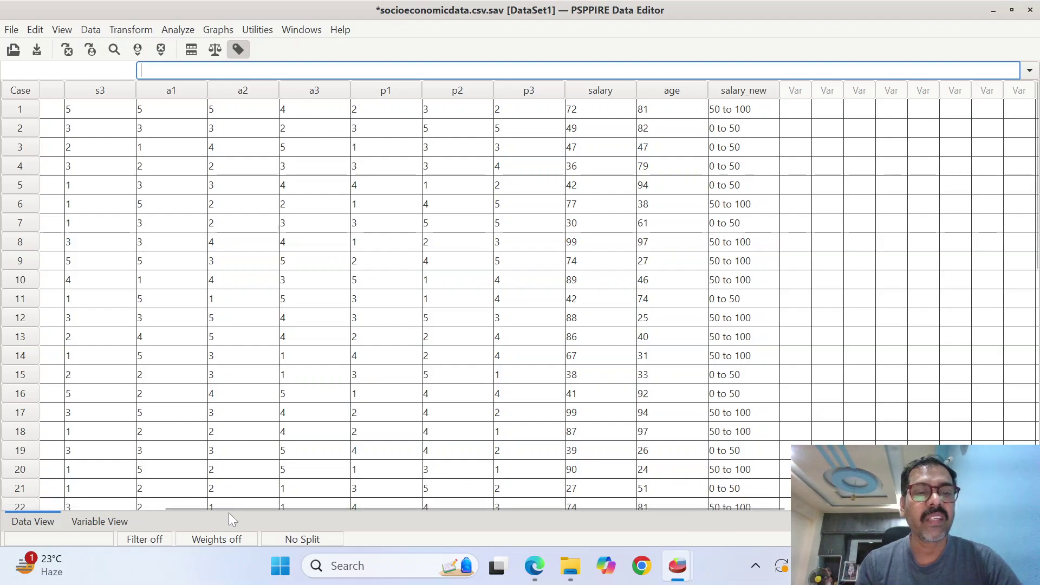
drag(221, 507, 65, 263)
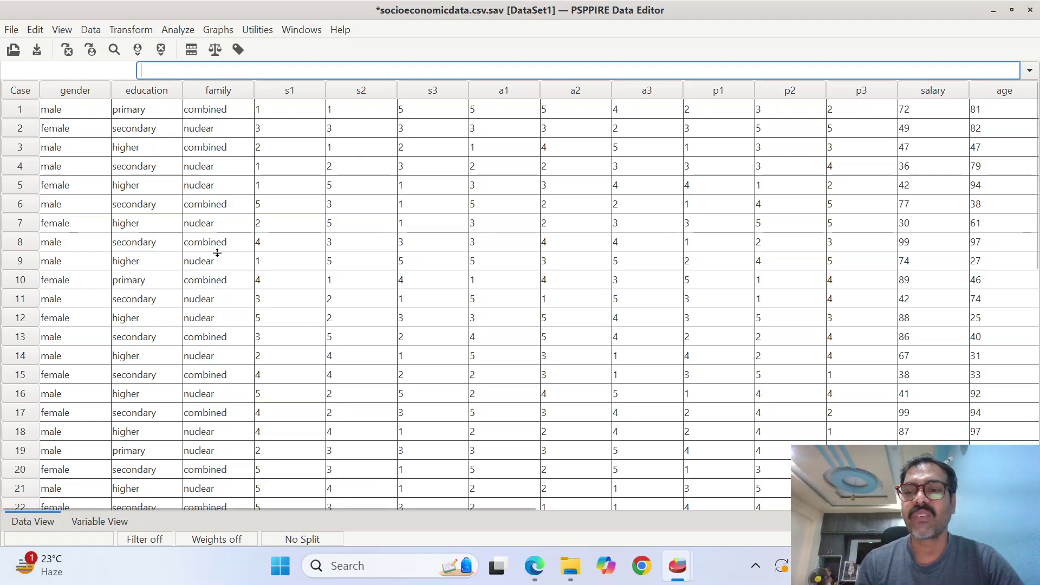
Start a Descriptives analysis with salary, age and salary particulars as its variables.
click(179, 30)
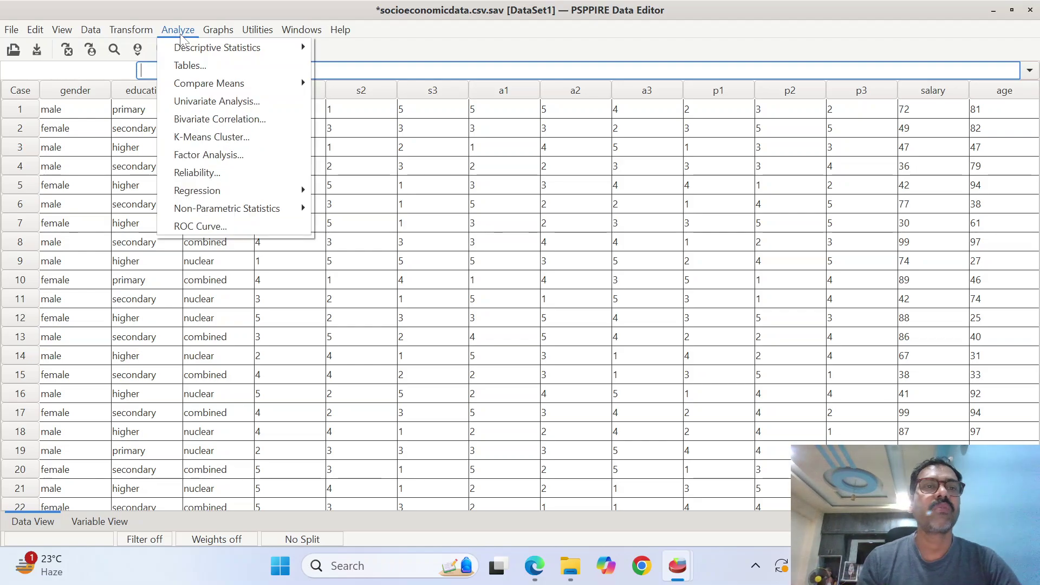
mouse_move(193, 46)
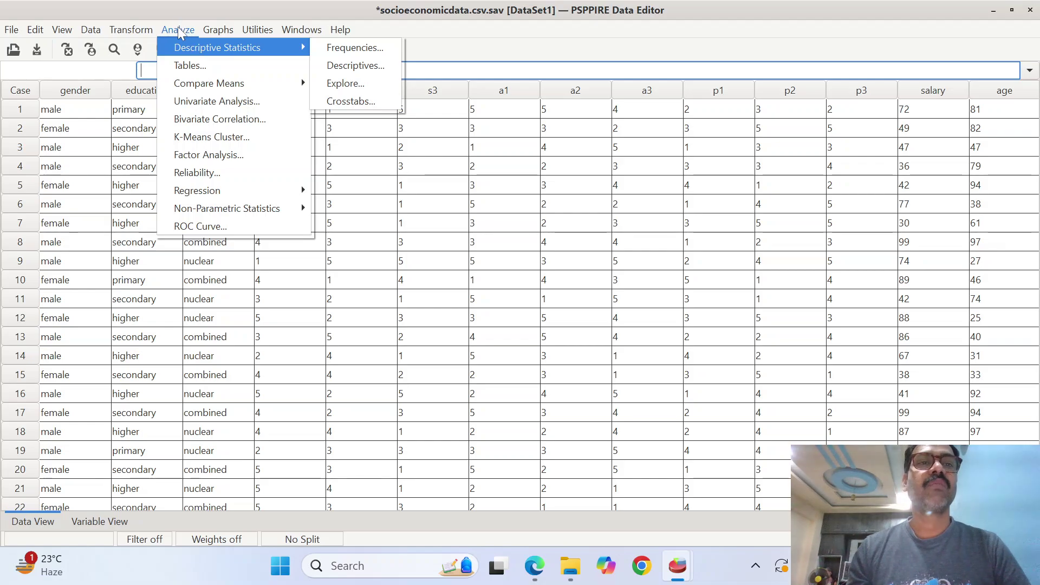
mouse_move(227, 48)
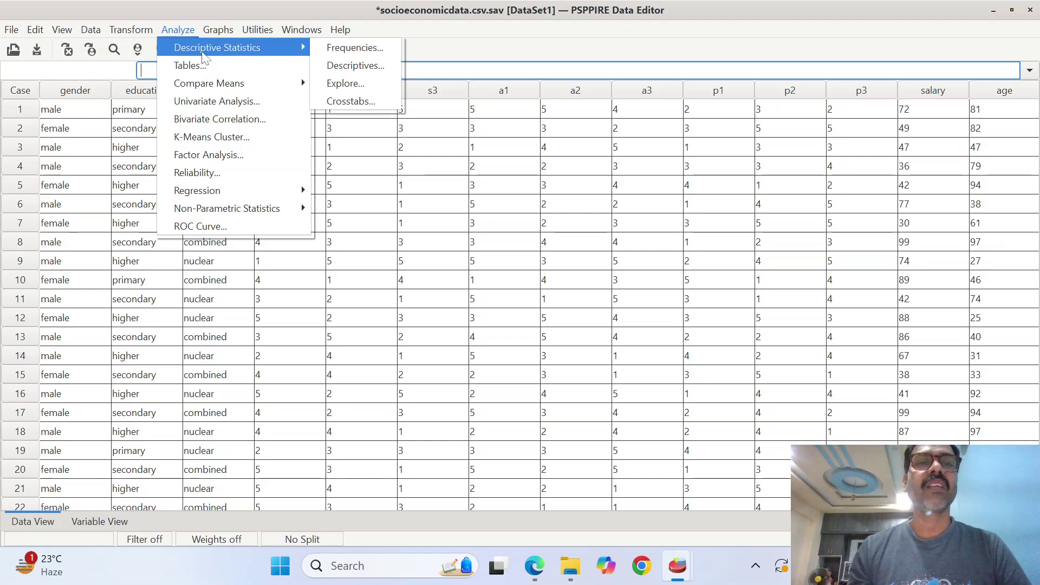
click(355, 66)
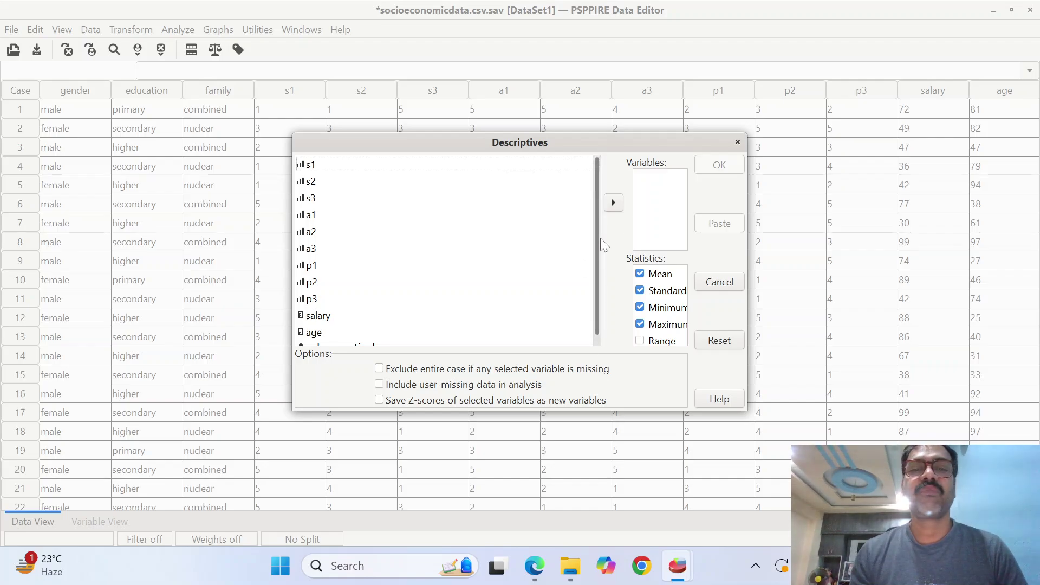
drag(595, 235, 596, 296)
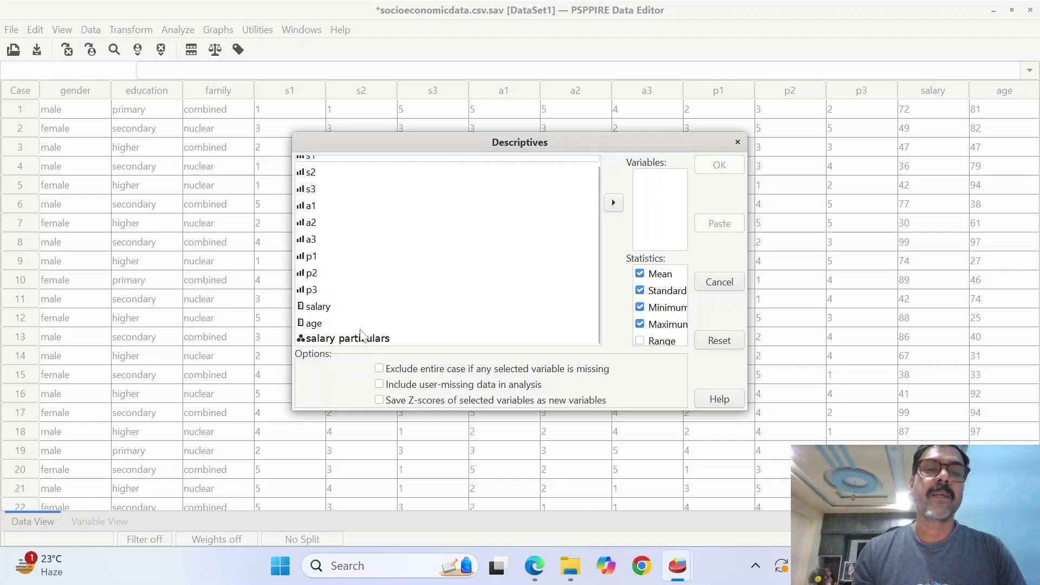
click(332, 307)
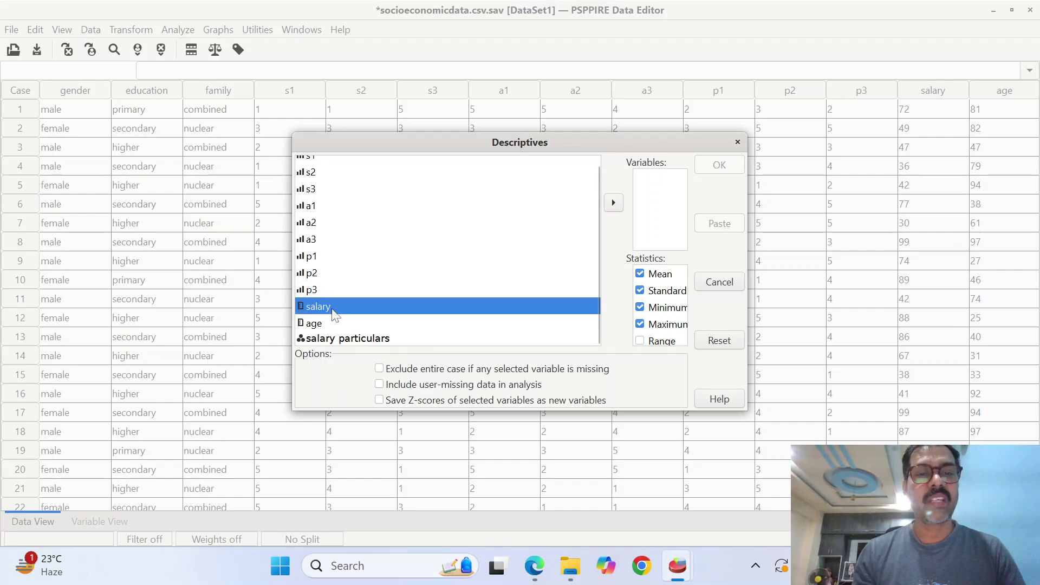
key(shift+Down)
key(shift+Down)
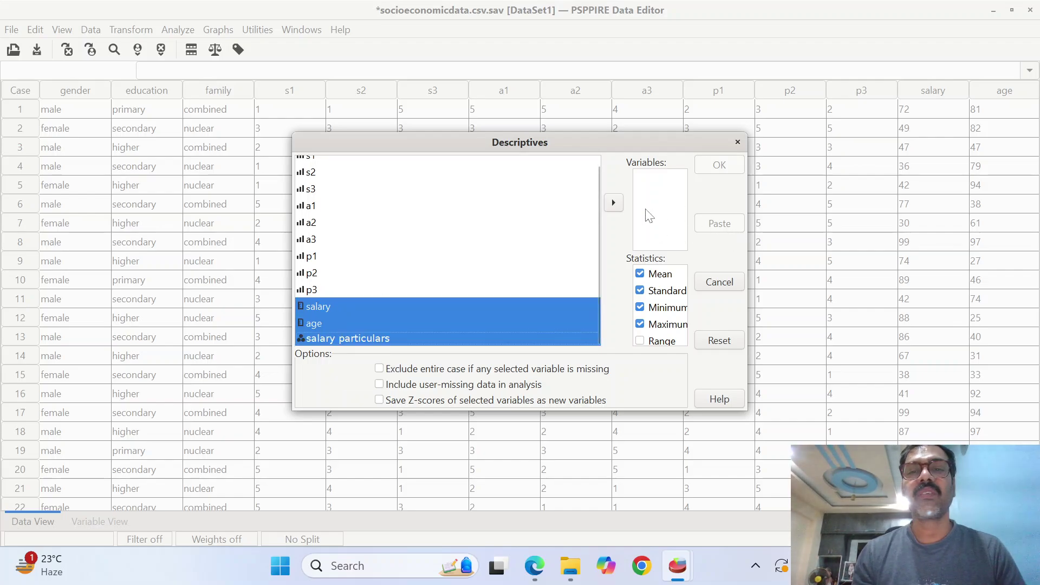
click(611, 203)
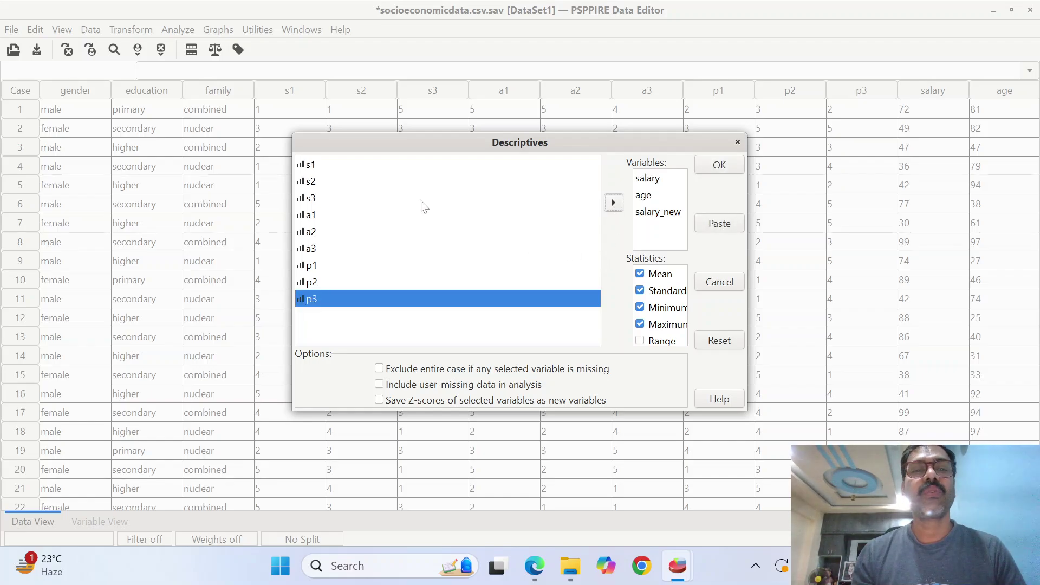
Enlarge the Descriptives dialog and add Range, Kurtosis and Skewness to the selected statistics.
key(Tab)
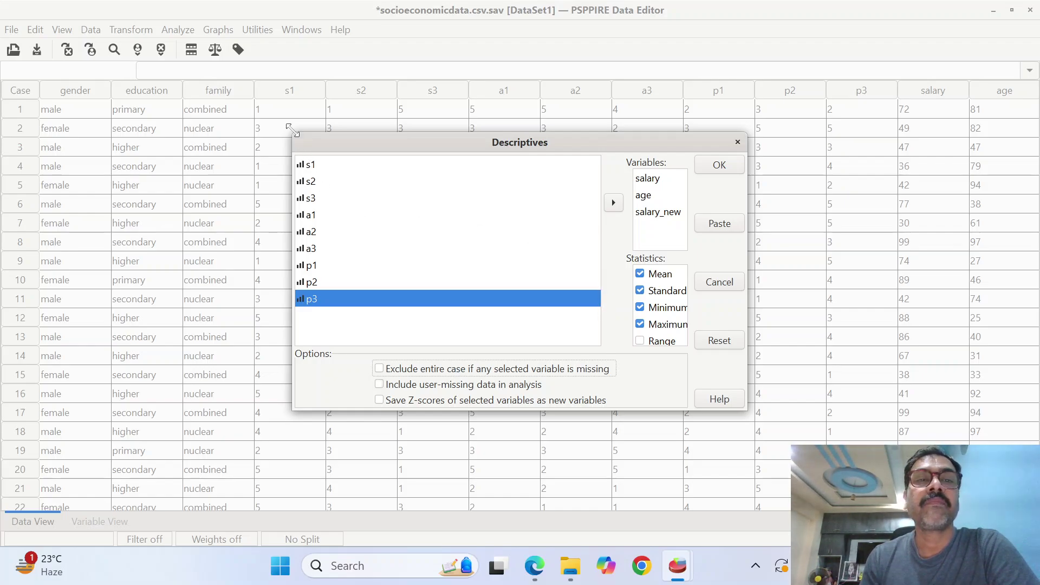
drag(291, 130, 531, 102)
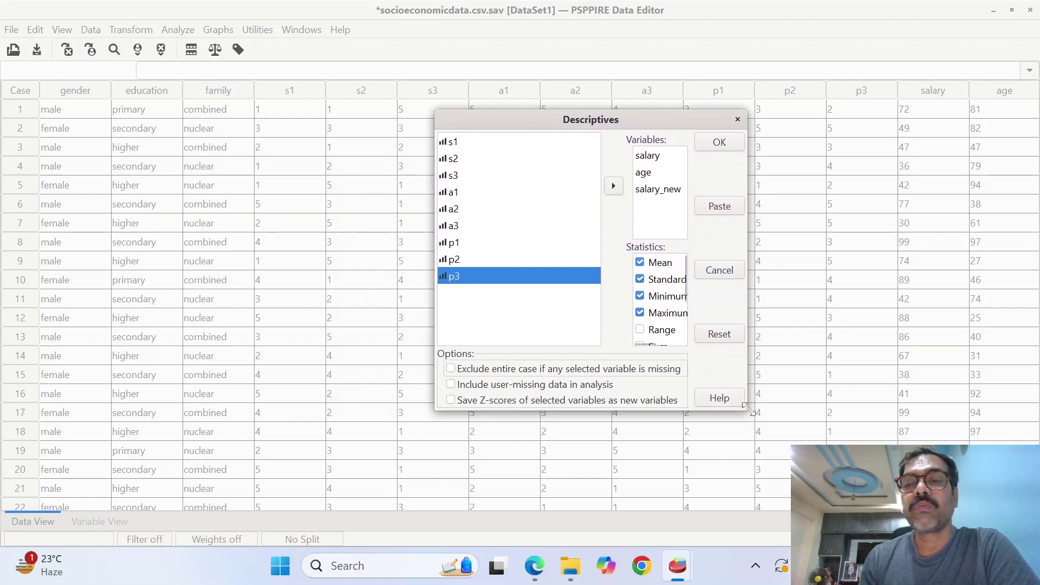
drag(745, 407, 873, 440)
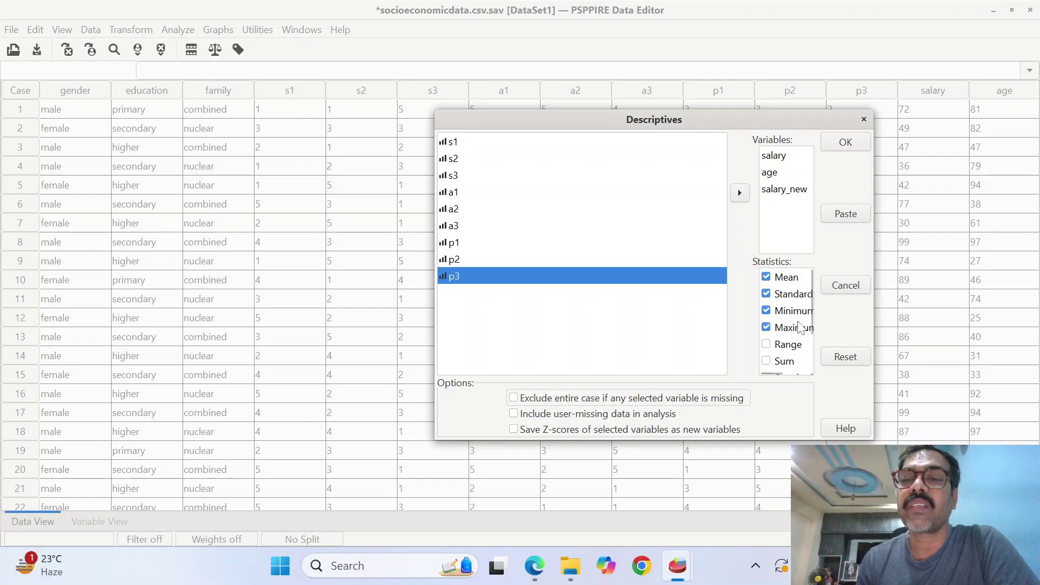
click(767, 345)
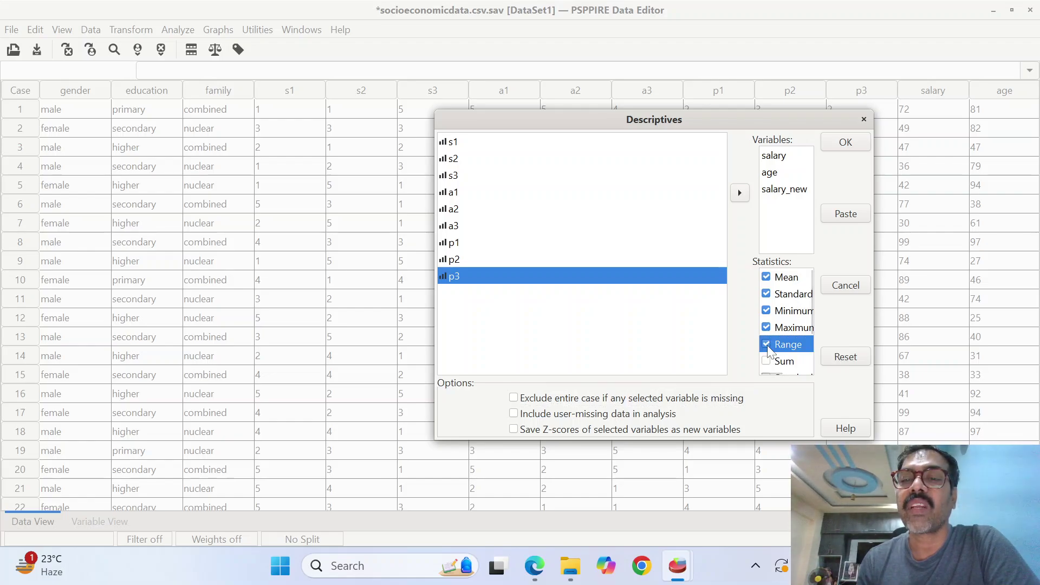
drag(811, 313, 811, 359)
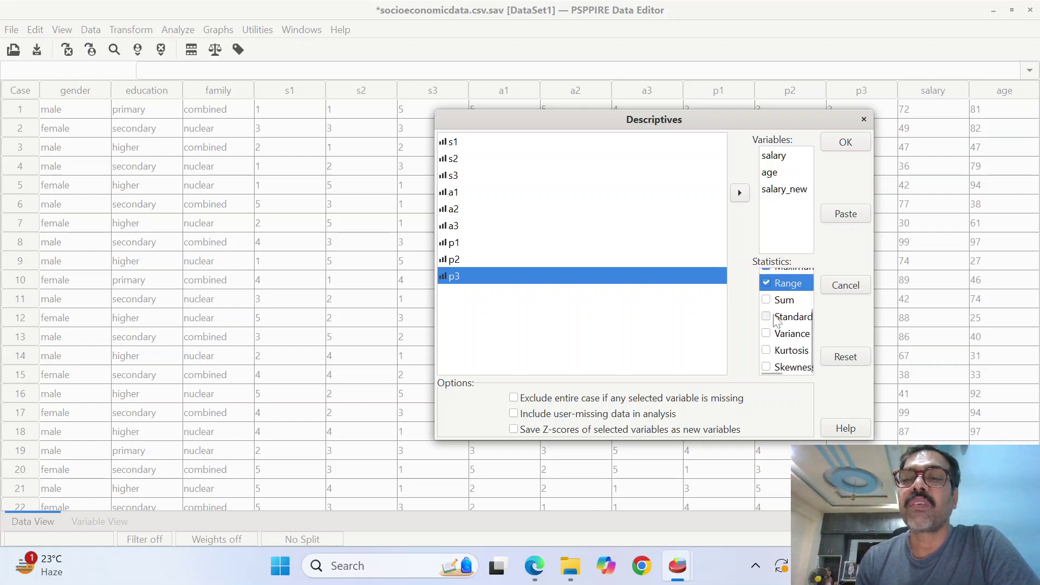
click(767, 350)
click(767, 366)
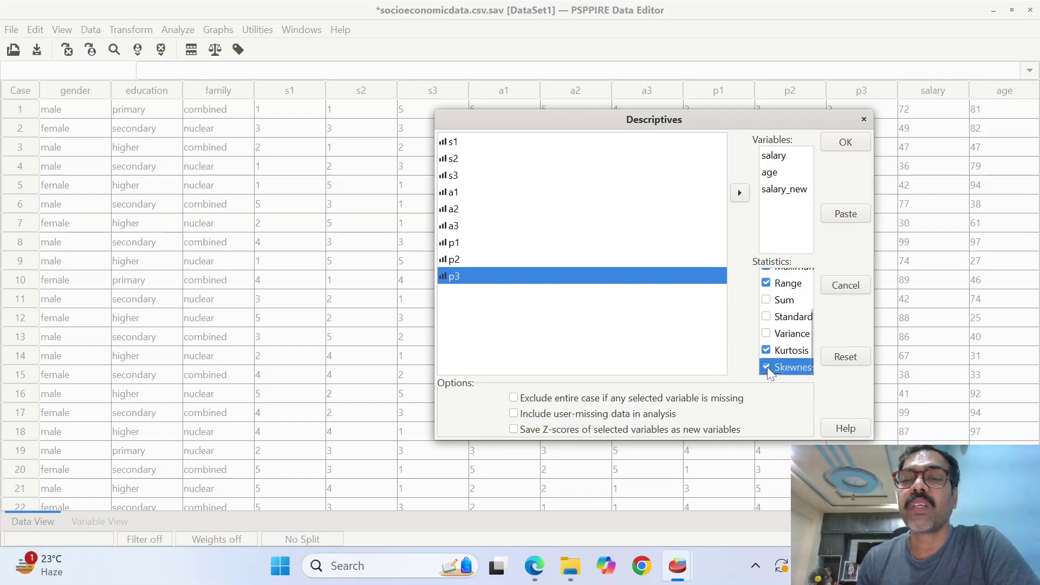
mouse_move(811, 333)
mouse_down()
mouse_move(814, 291)
mouse_move(821, 340)
mouse_up()
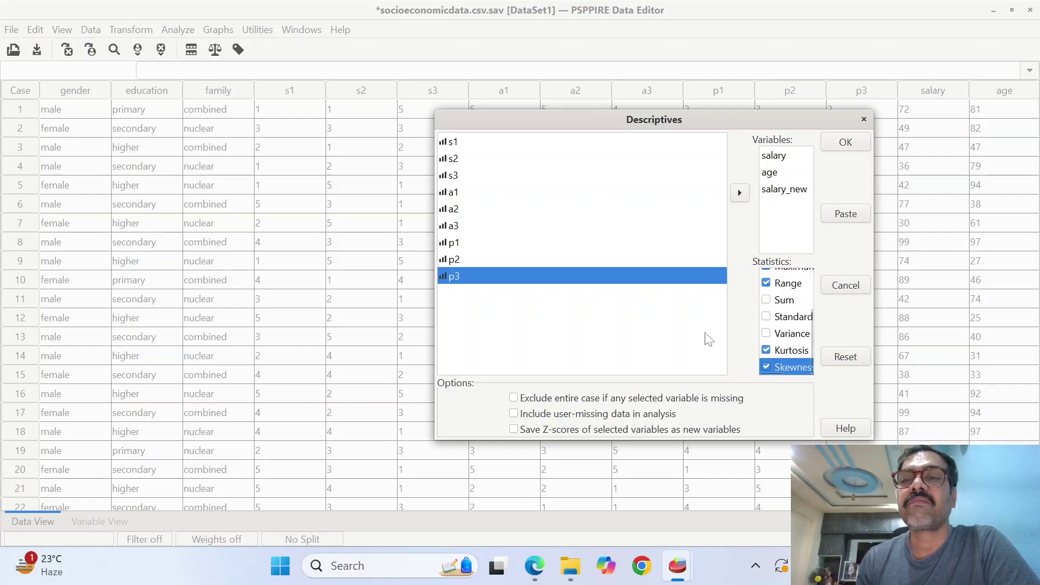
Run the Descriptives analysis and bring up its results in the Output Viewer.
click(859, 142)
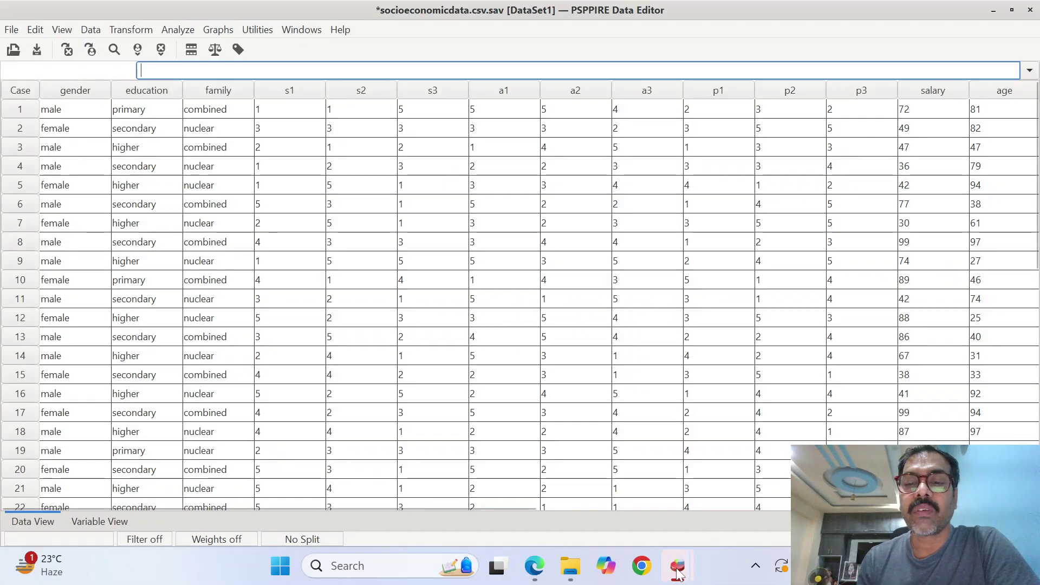
mouse_move(677, 573)
click(759, 463)
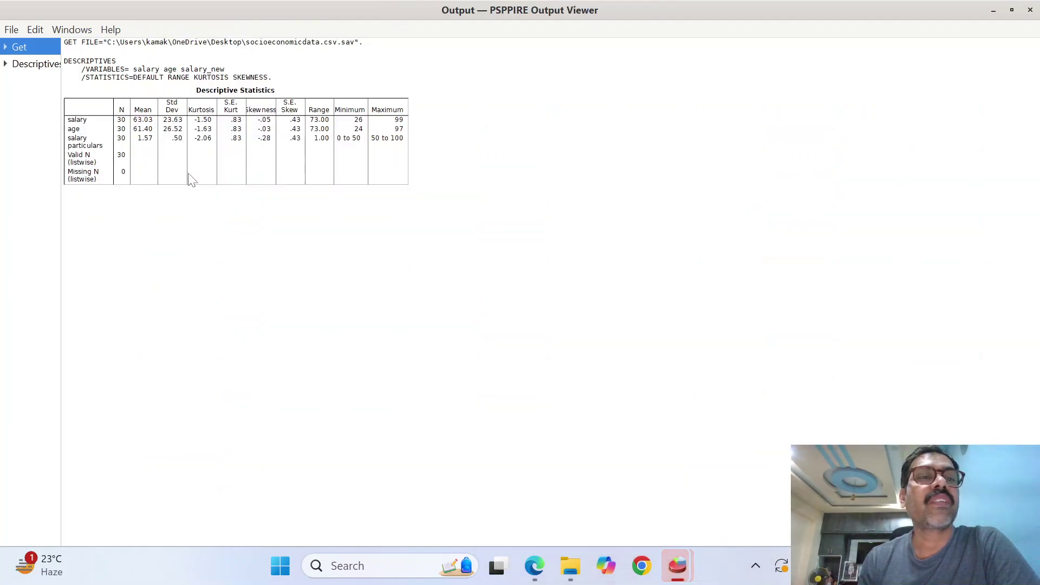
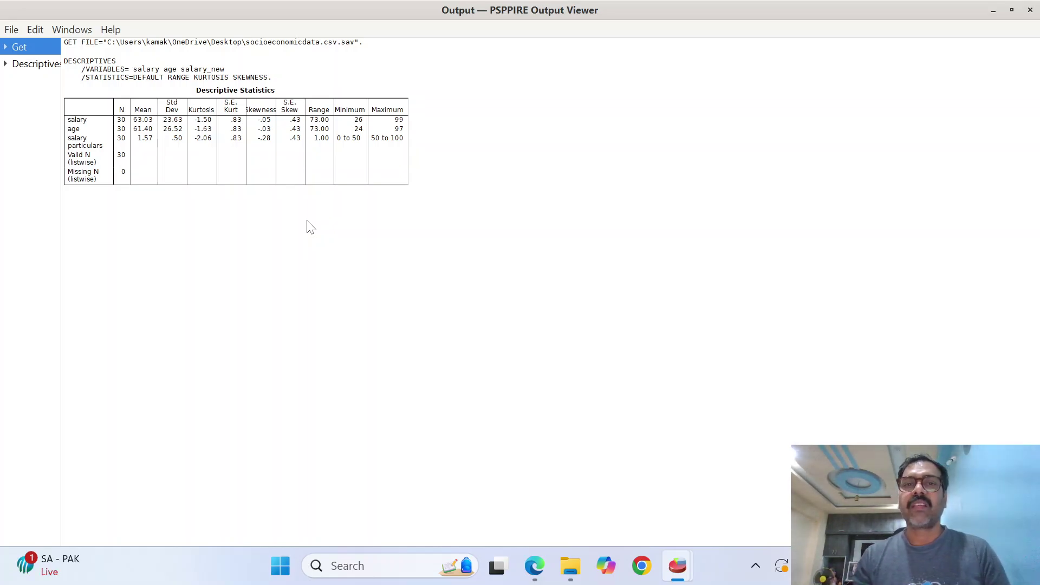
key(super)
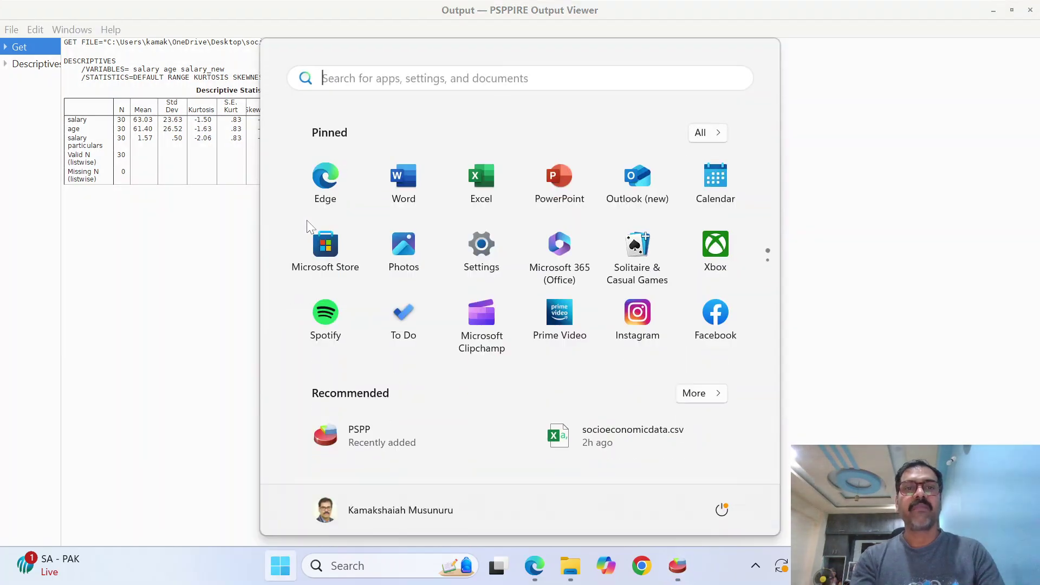
text(li)
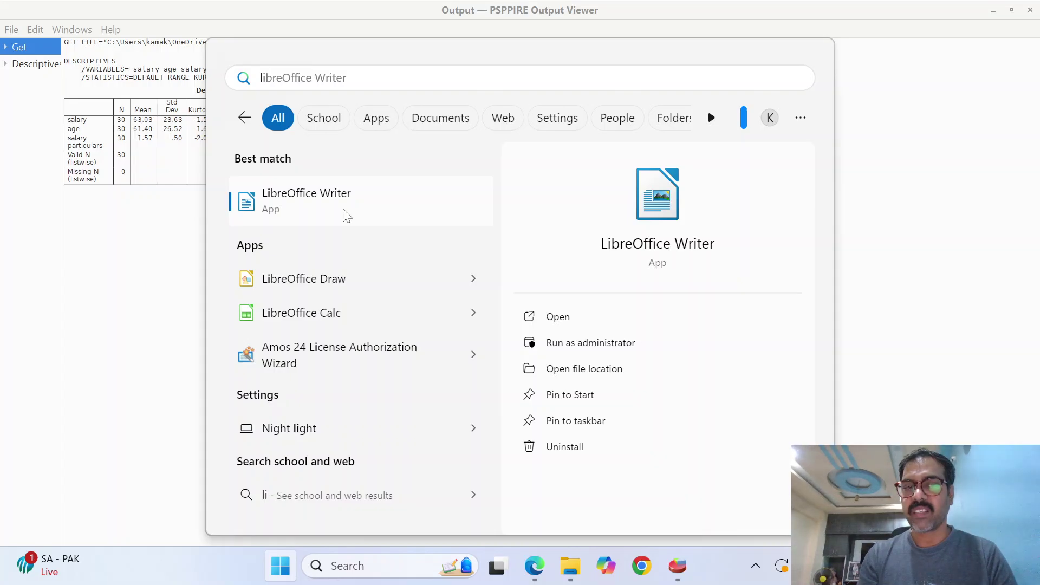
click(907, 122)
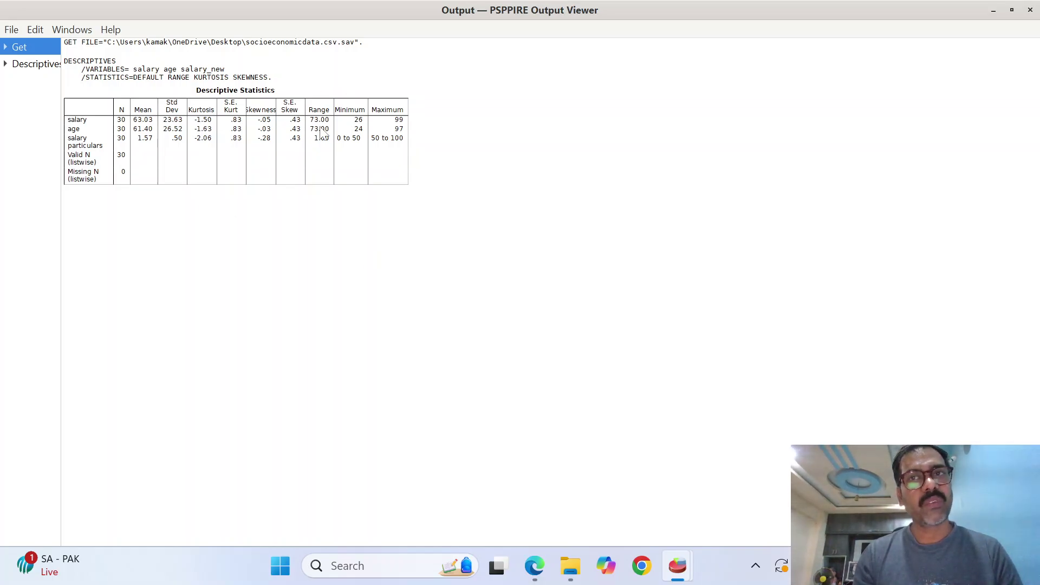
Start exporting the output, then resize and reposition the Export Output dialog so its file type selector is reachable.
click(40, 30)
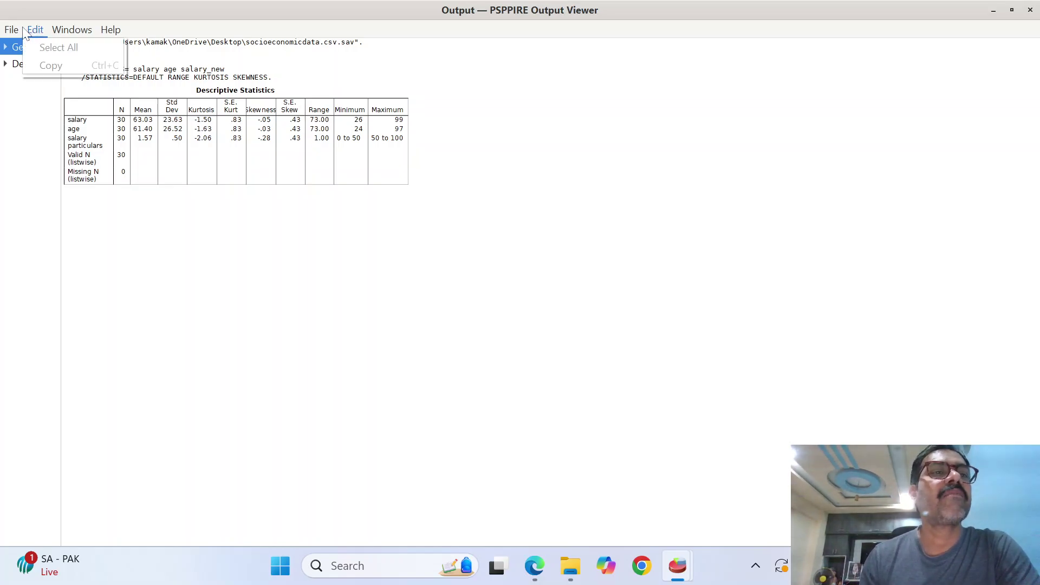
mouse_move(9, 31)
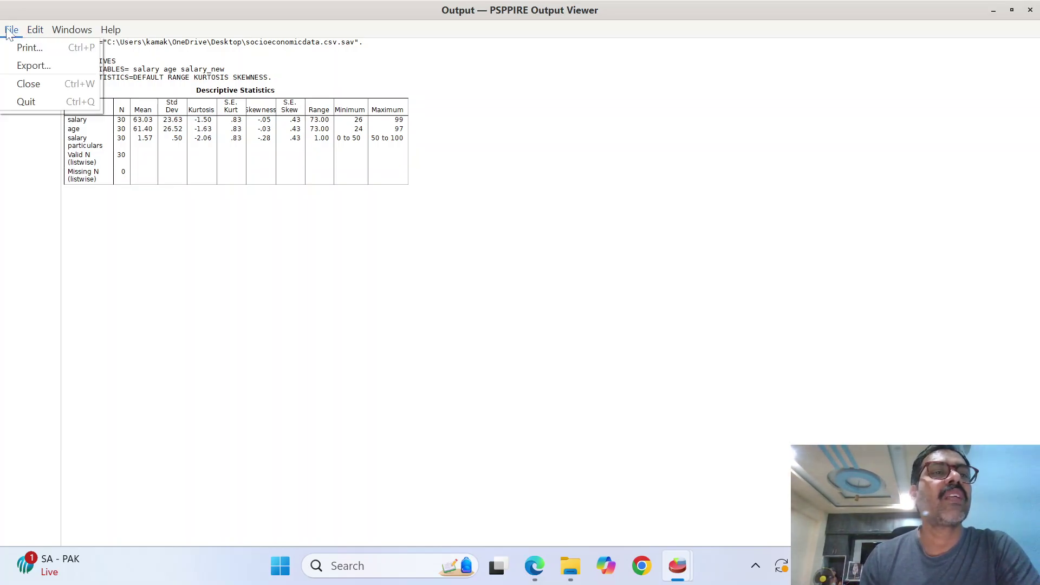
click(30, 69)
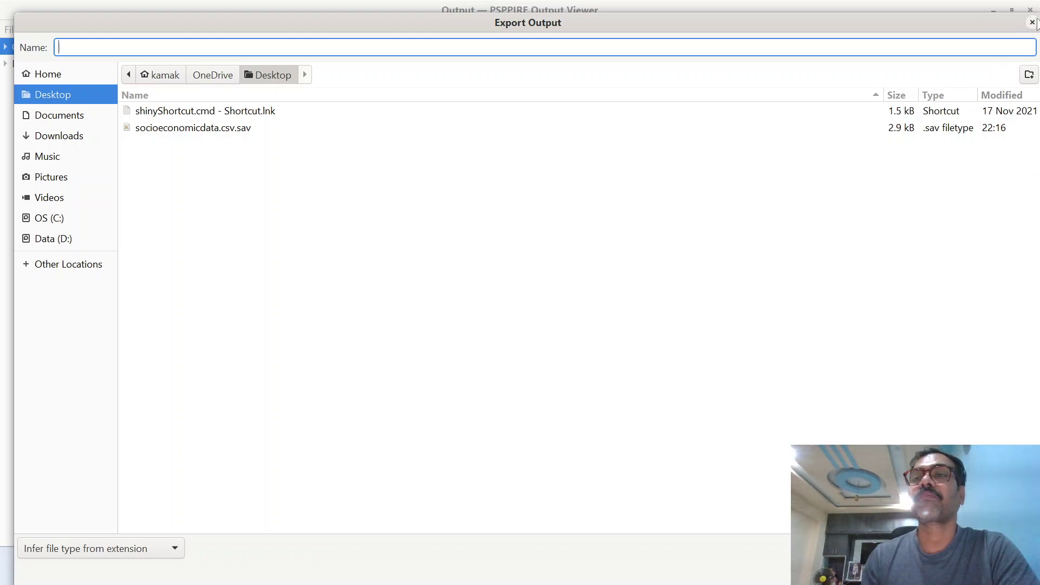
drag(1030, 10, 875, 10)
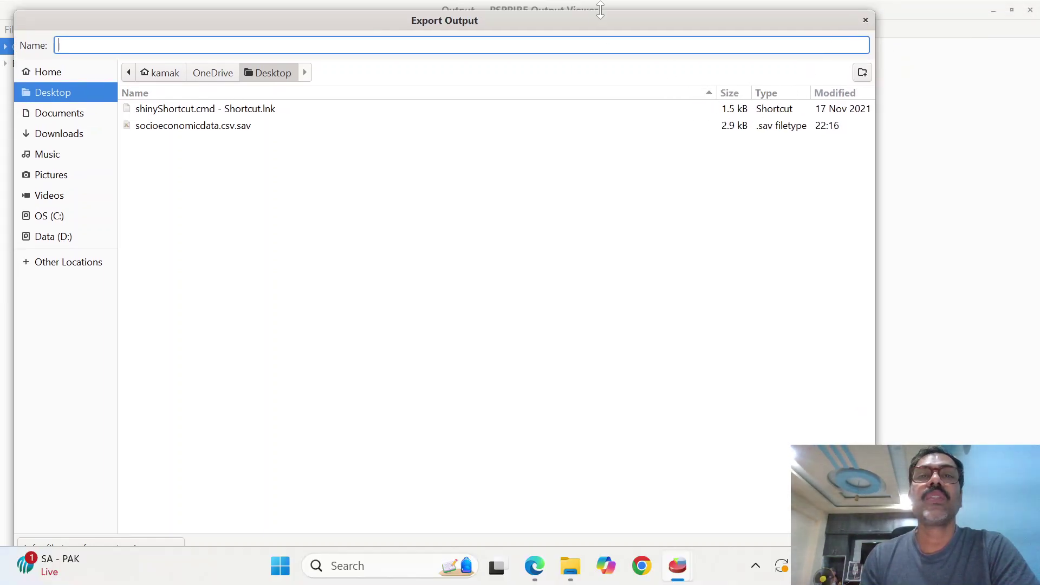
drag(596, 10, 646, 45)
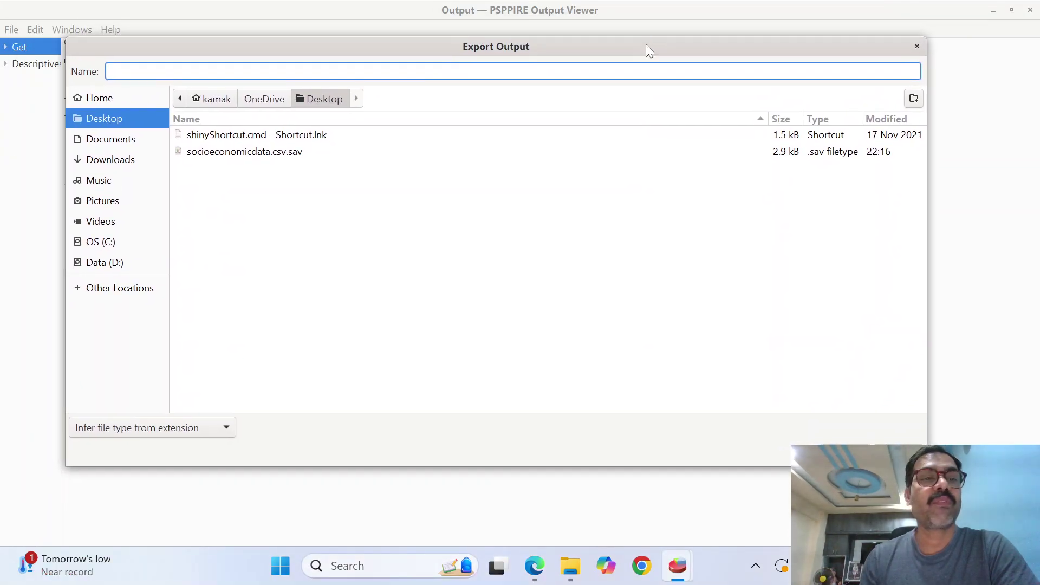
Look through the available export file types and choose OpenDocument (*.odt).
click(227, 429)
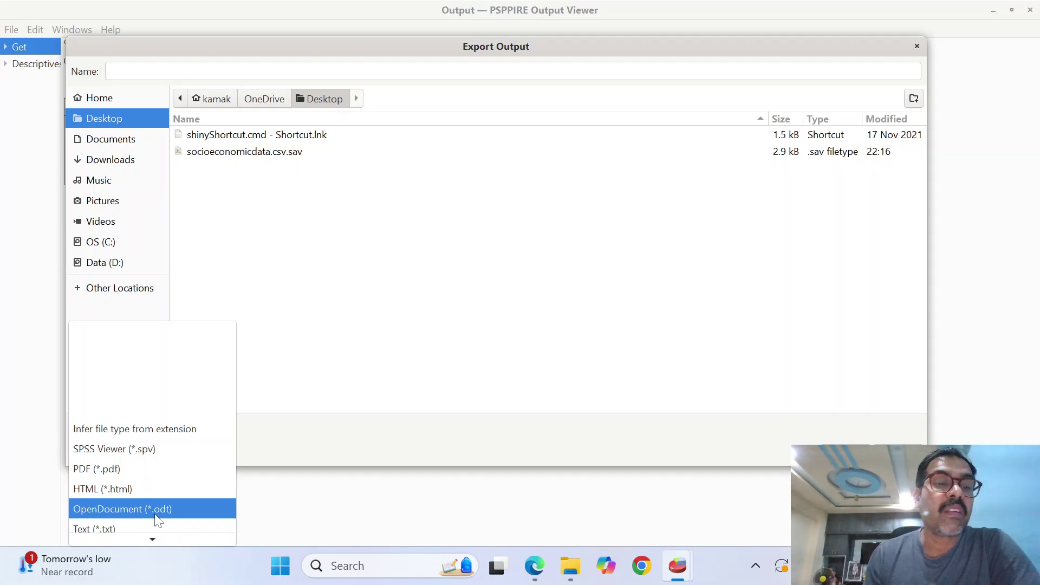
scroll(157, 520, down, 3)
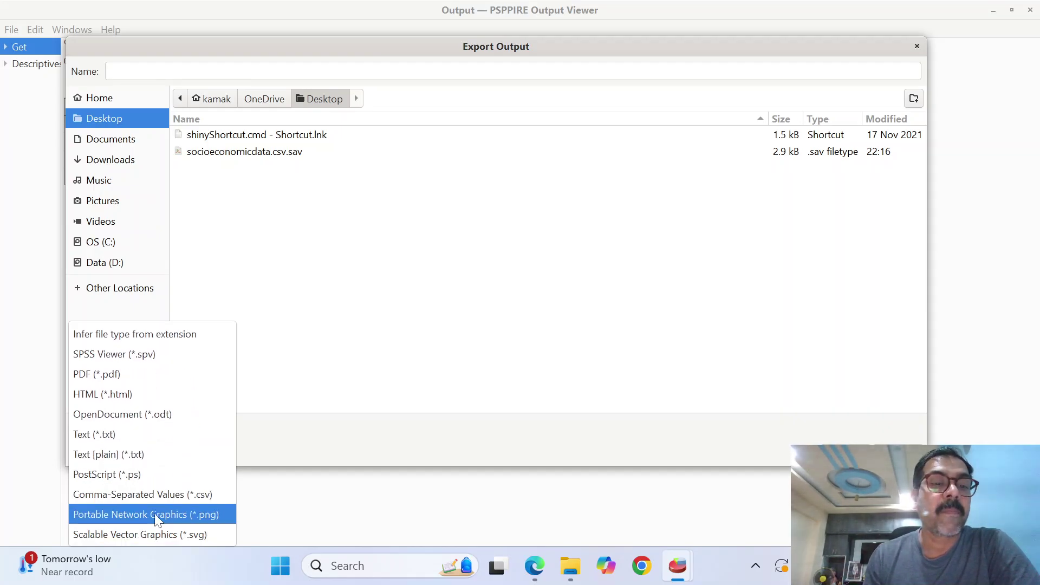
key(Up)
key(Down)
key(Down)
key(Down)
key(Up)
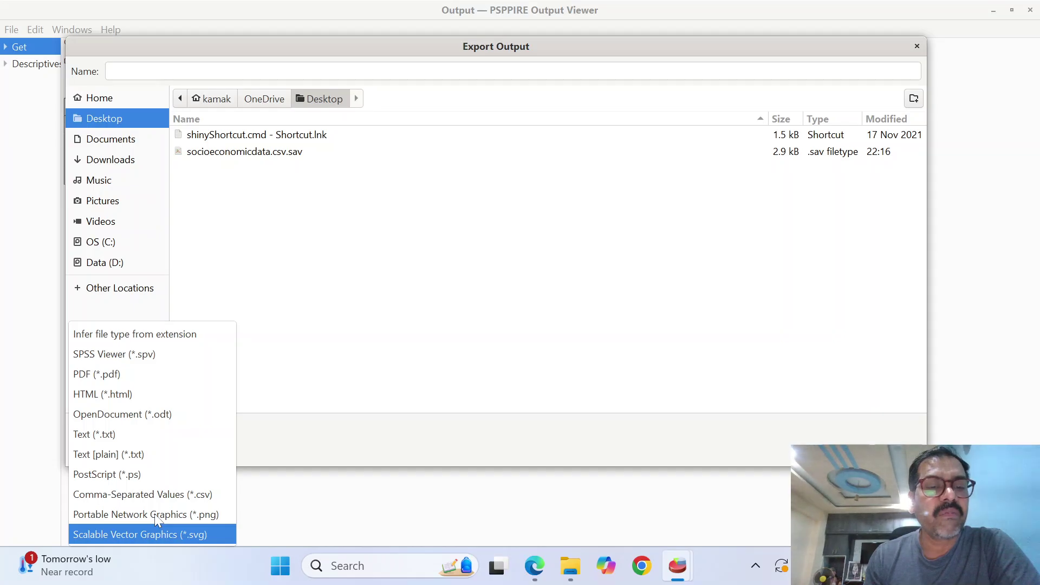
key(Up)
key(Up)
key(Up)
key(Up)
key(Up)
key(Up)
key(Up)
key(Up)
key(Up)
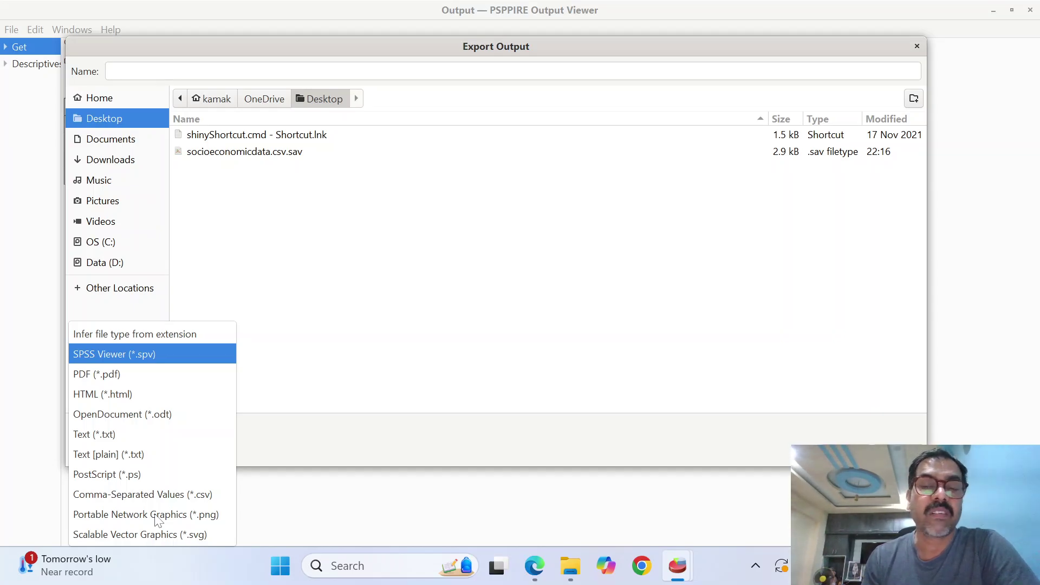
key(Down)
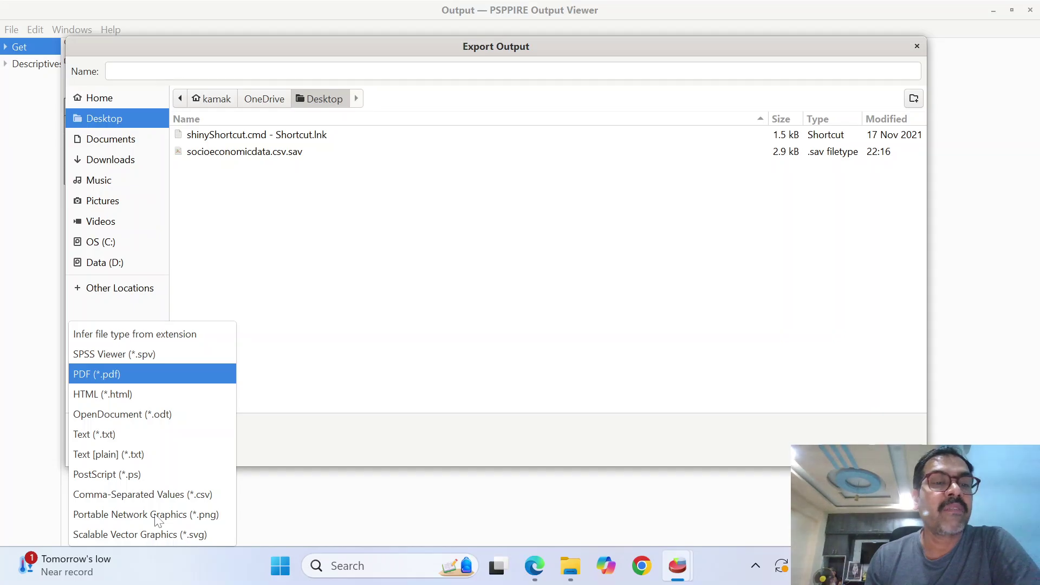
key(Down)
key(Down)
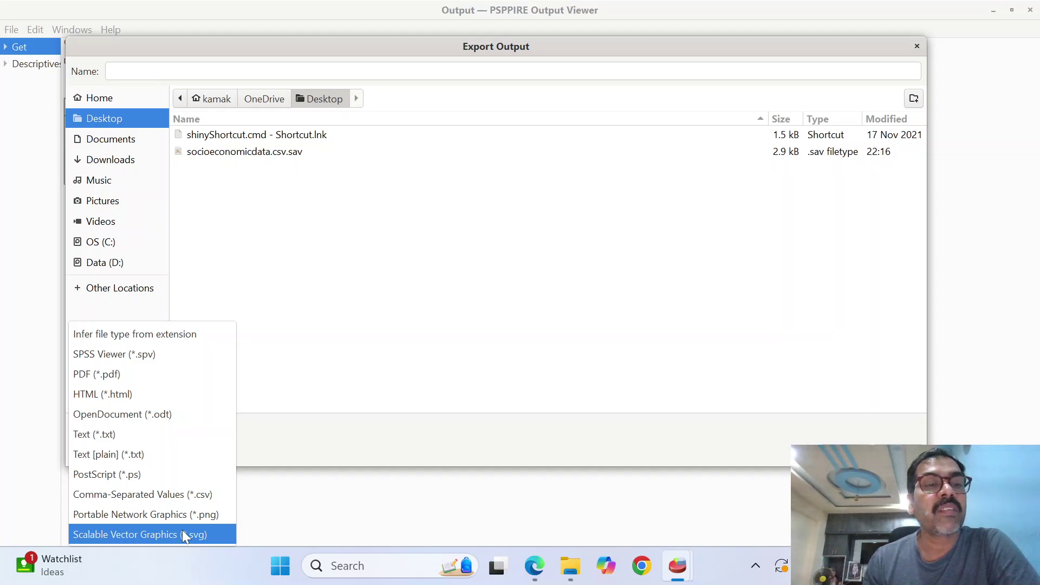
click(159, 415)
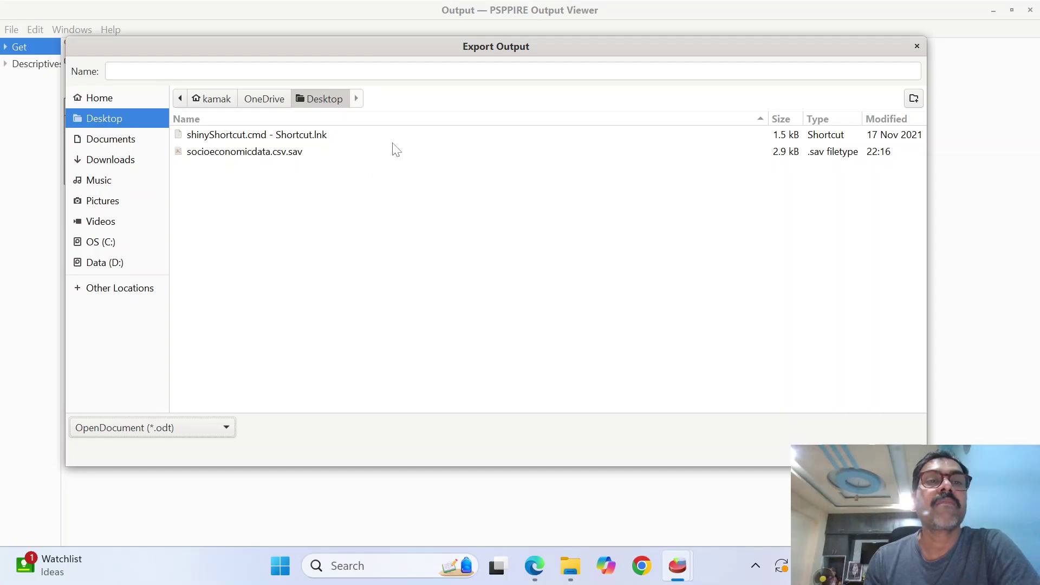
Export the output as descriptive-statistics into the Misc\data folder on the Data (D:) drive.
click(191, 69)
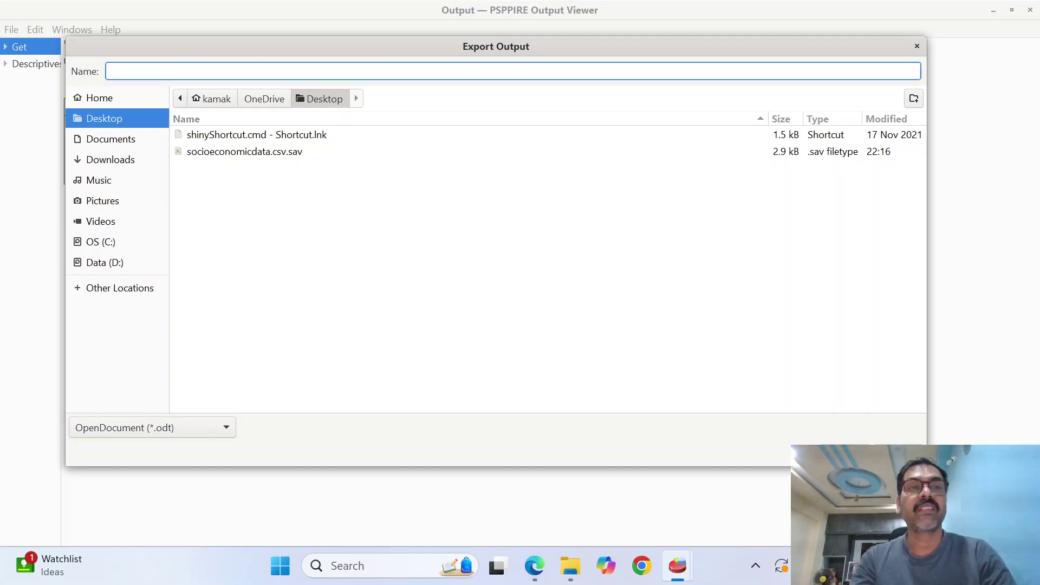
text(descri)
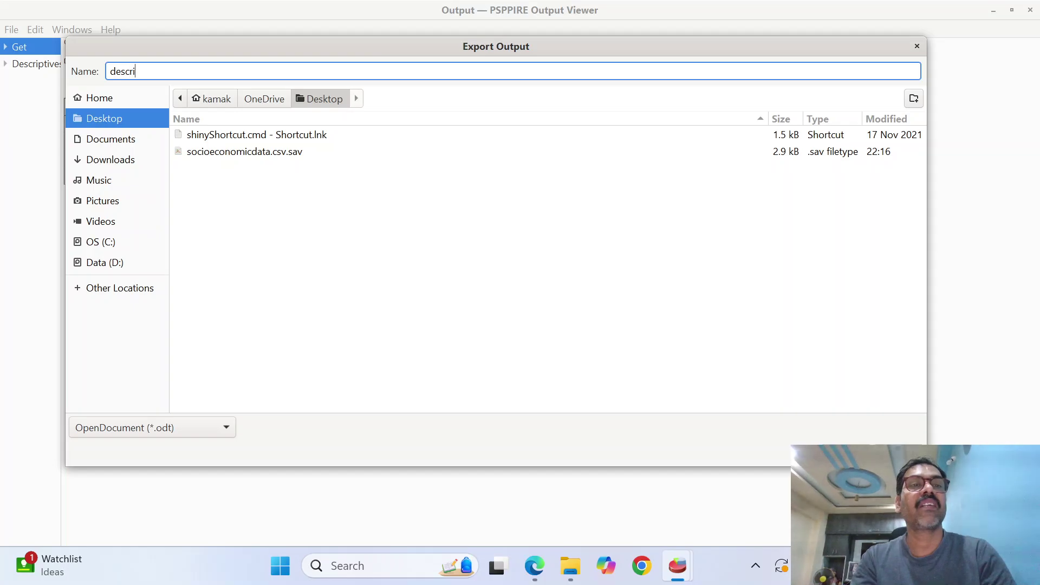
text(ptive-statistics)
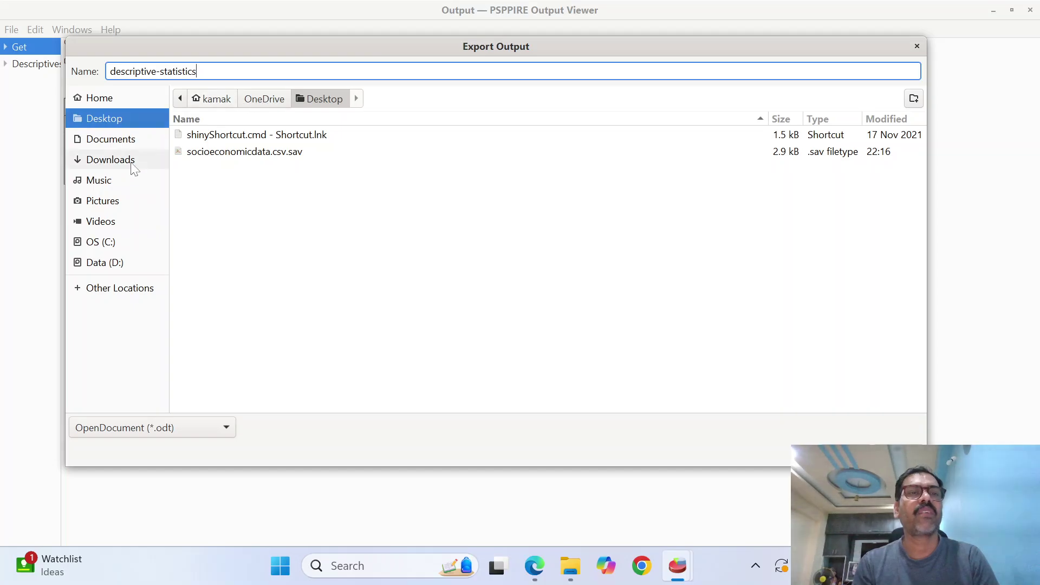
click(124, 260)
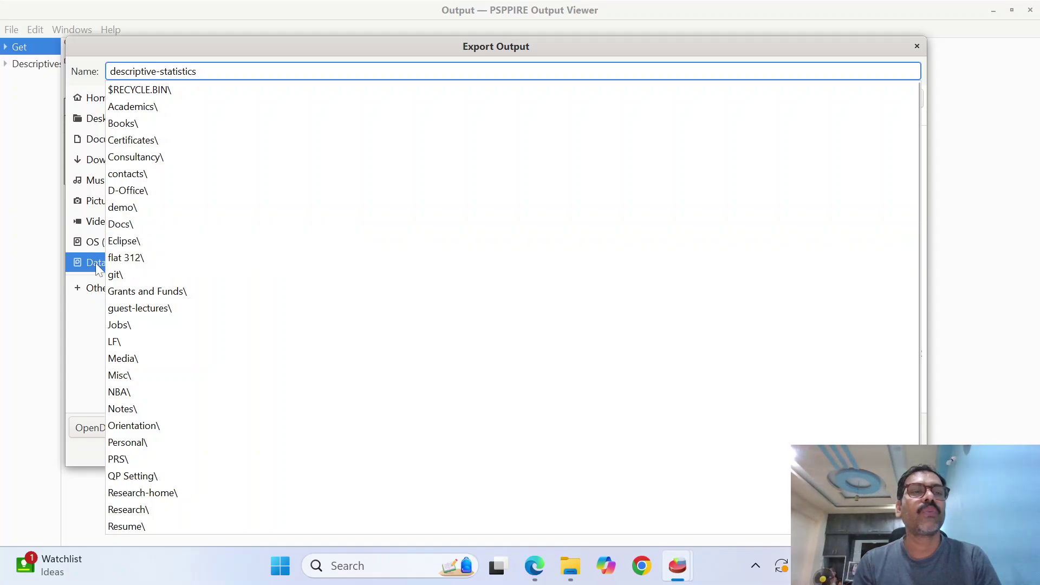
click(90, 262)
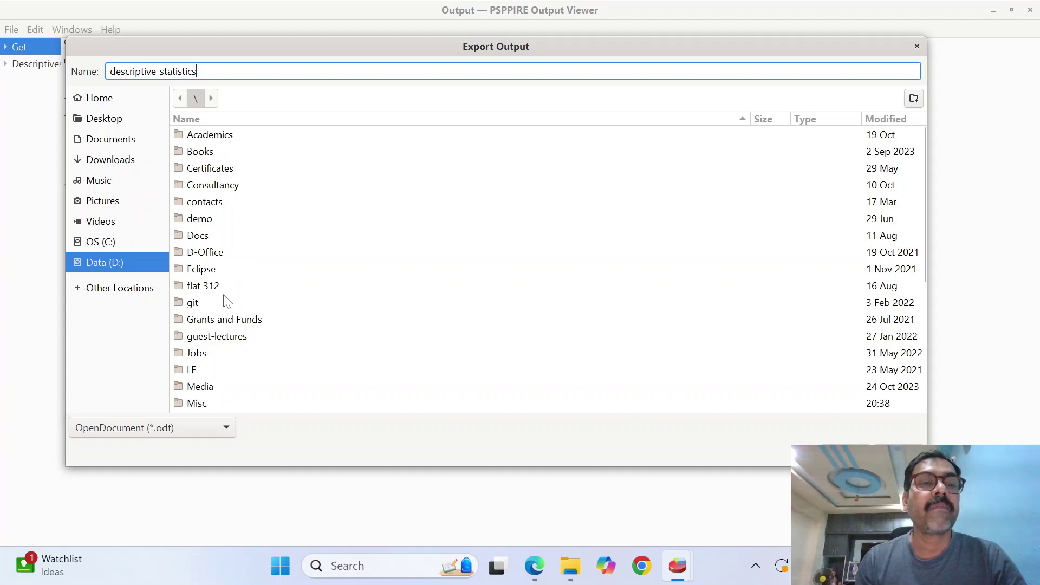
double_click(207, 403)
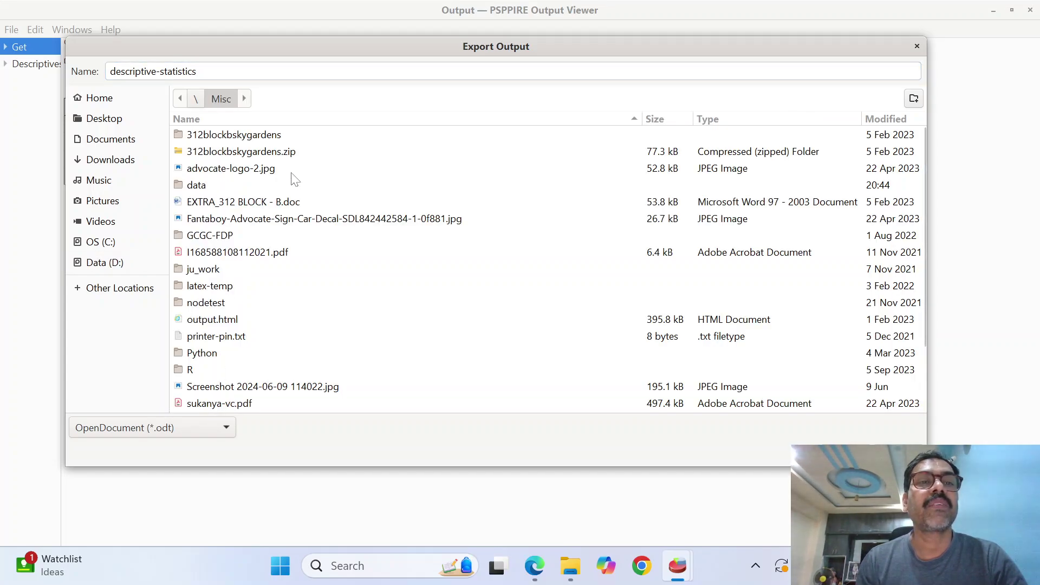
double_click(208, 187)
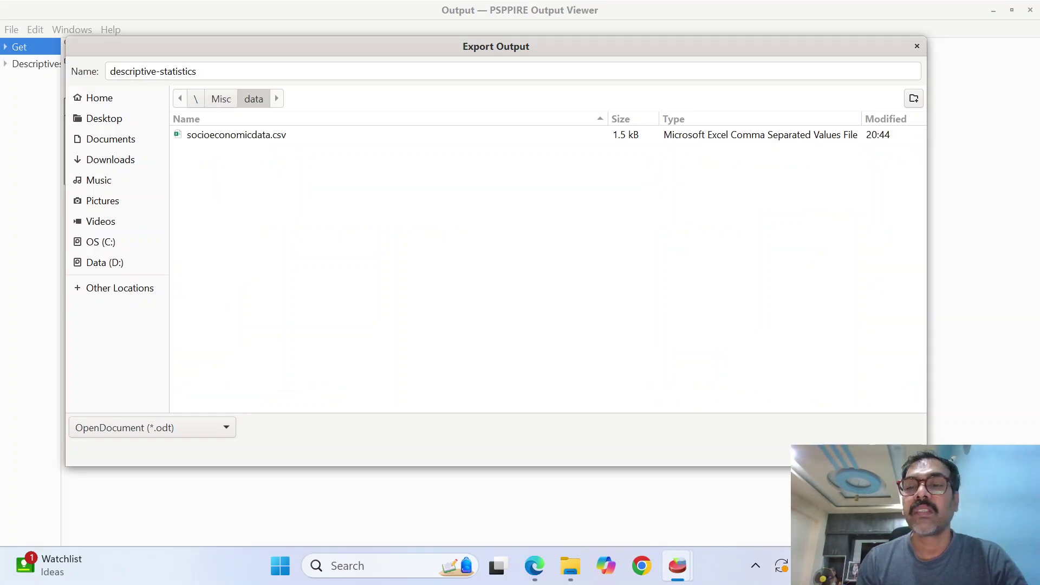
key(Return)
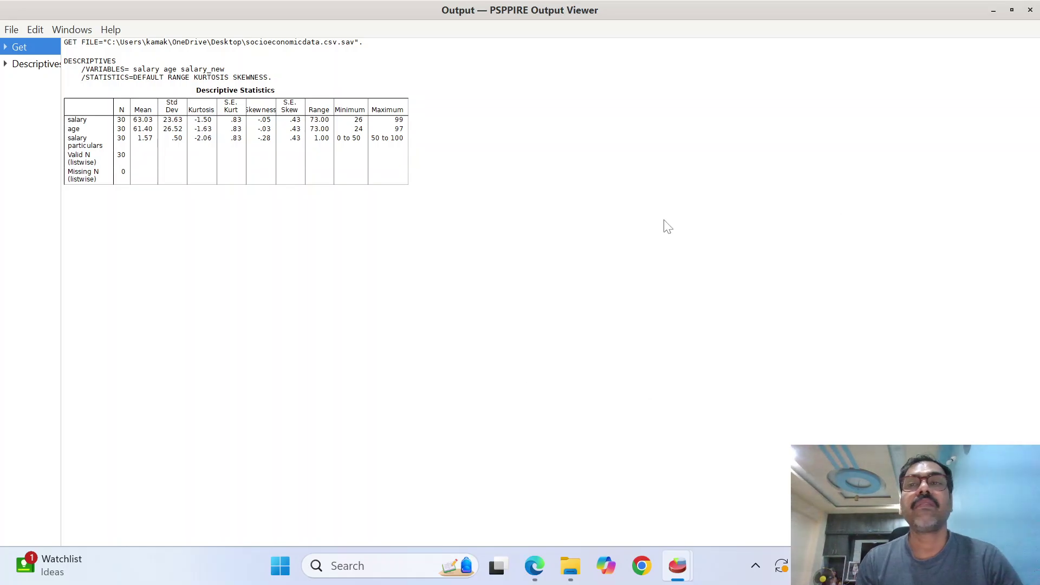
key(alt+Tab)
key(alt+Tab)
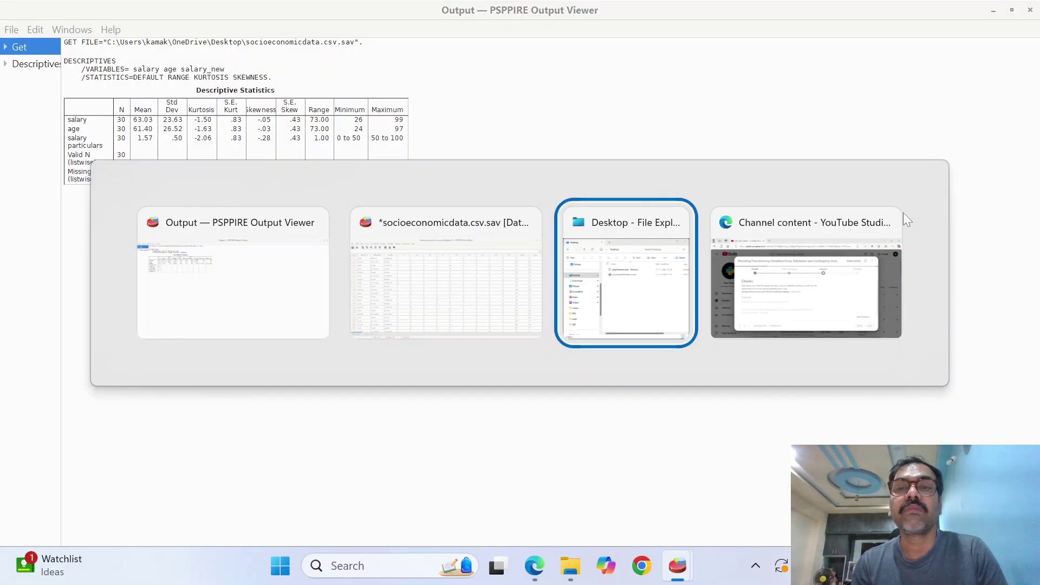
click(902, 212)
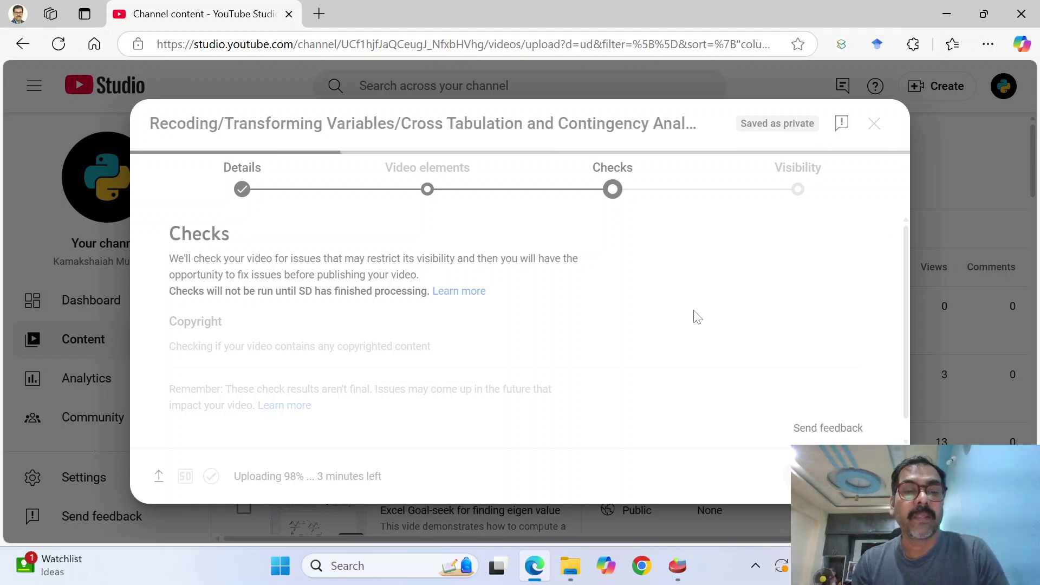
key(super+d)
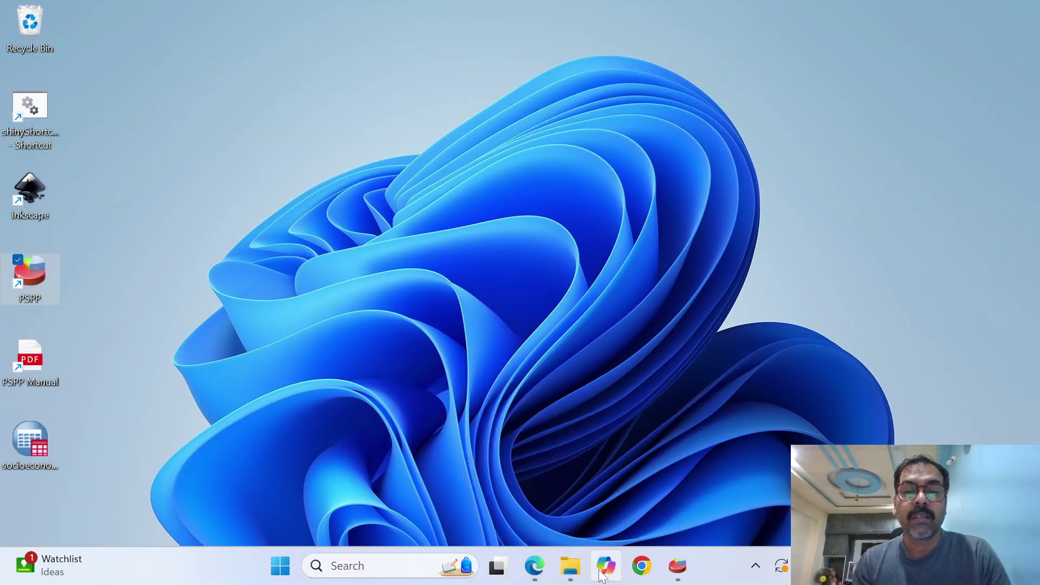
Switch to File Explorer and go to the Misc folder on the Data (D:) drive.
click(570, 575)
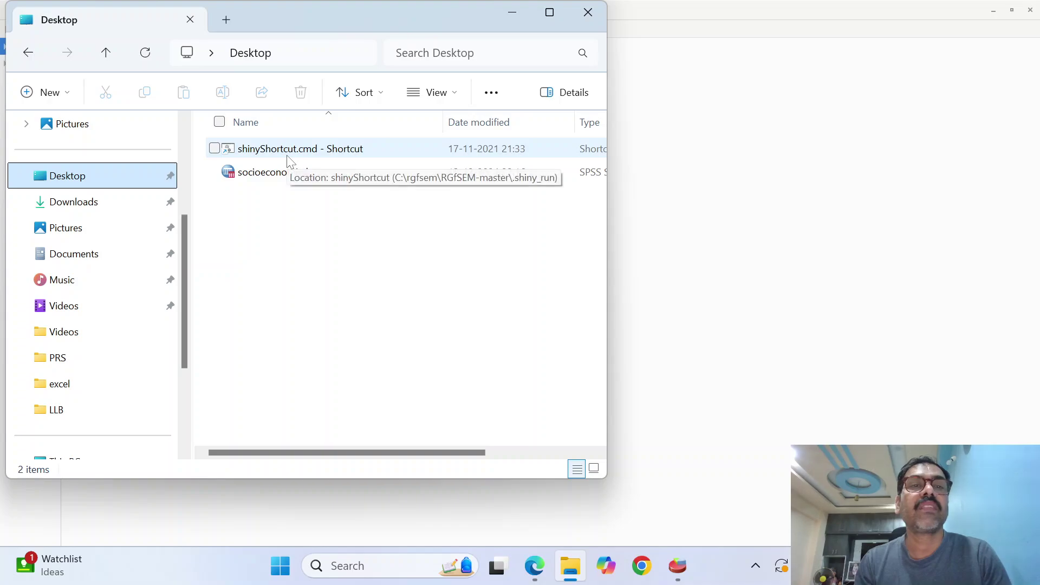
click(306, 220)
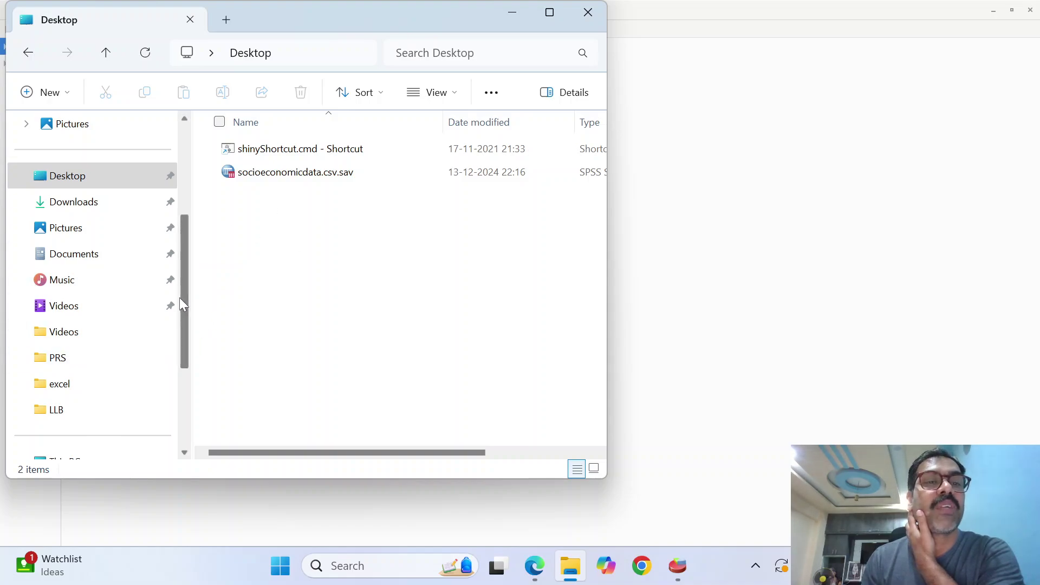
drag(184, 304, 186, 381)
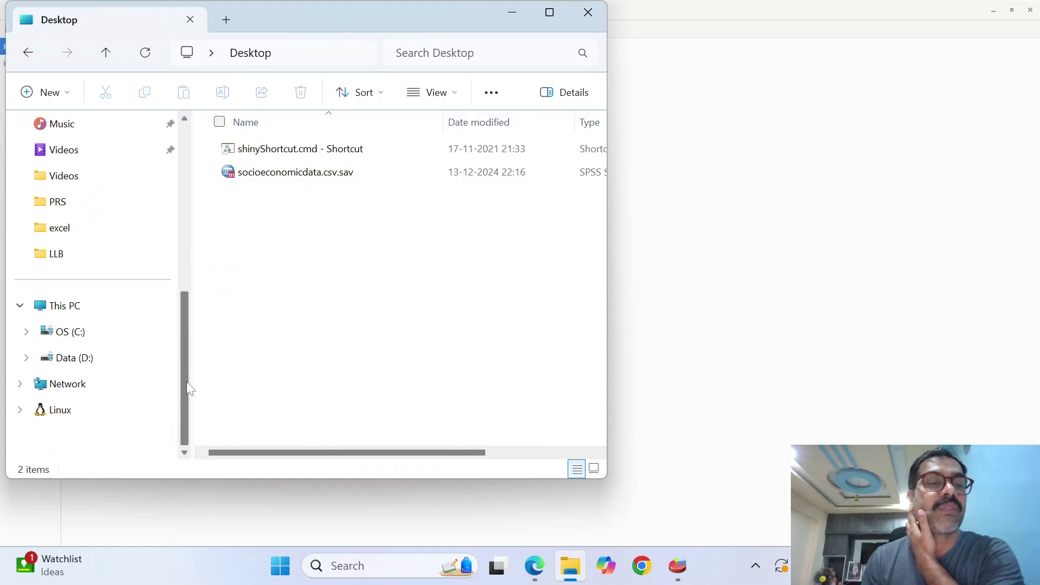
click(89, 363)
click(339, 323)
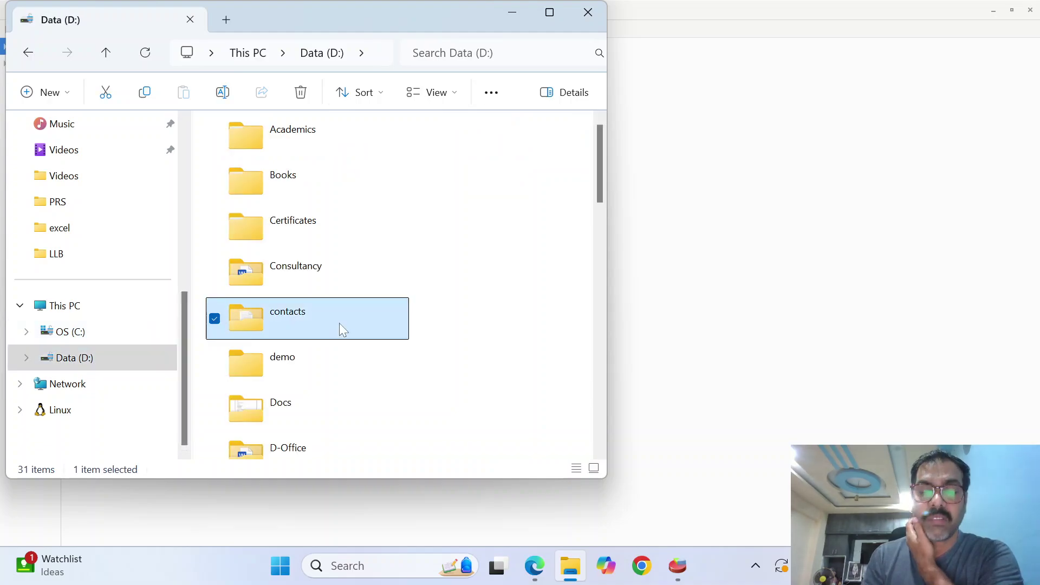
key(m)
key(Down)
key(Return)
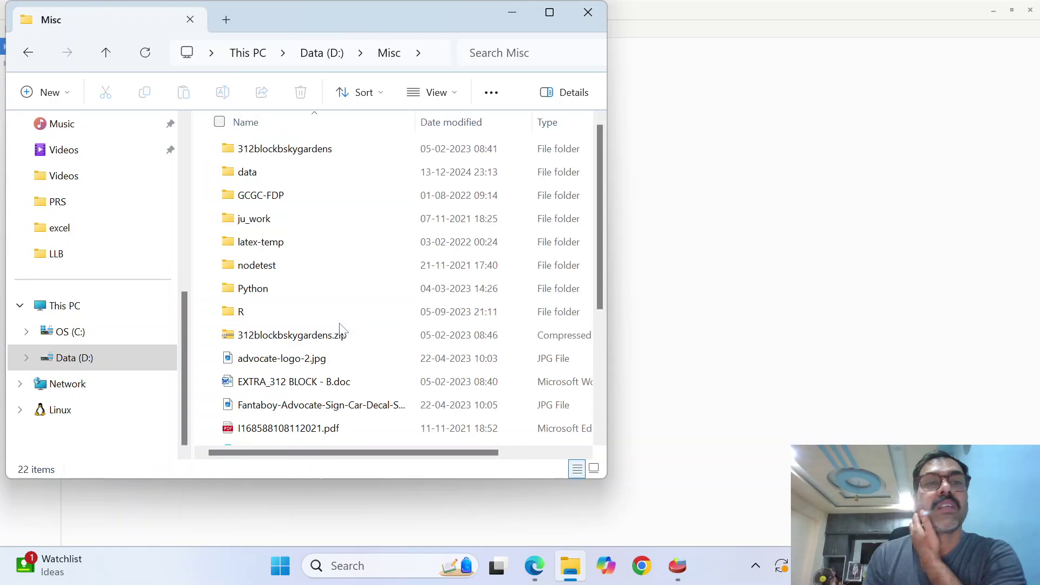
Go into the data folder and open descriptive-statistics.odt in Word.
key(Down)
key(Down)
key(Up)
key(Return)
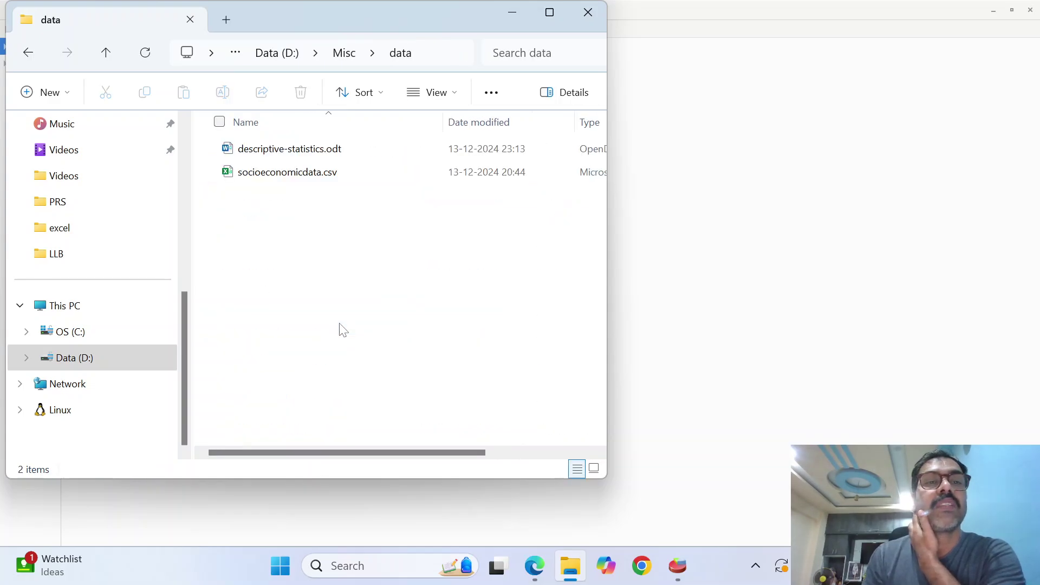
double_click(343, 157)
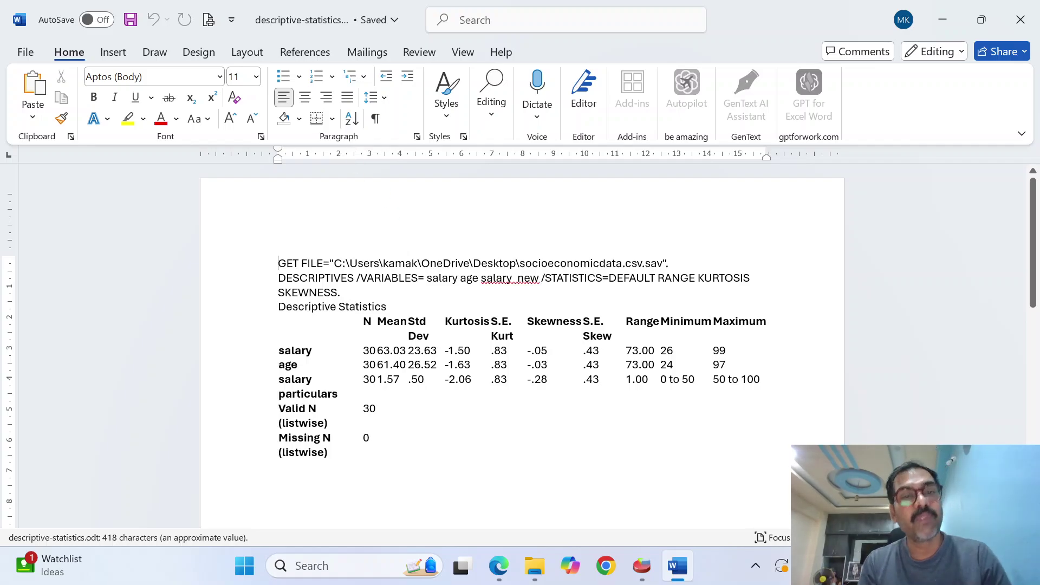
Delete the GET FILE and DESCRIPTIVES syntax lines above the Descriptive Statistics heading.
key(shift+End)
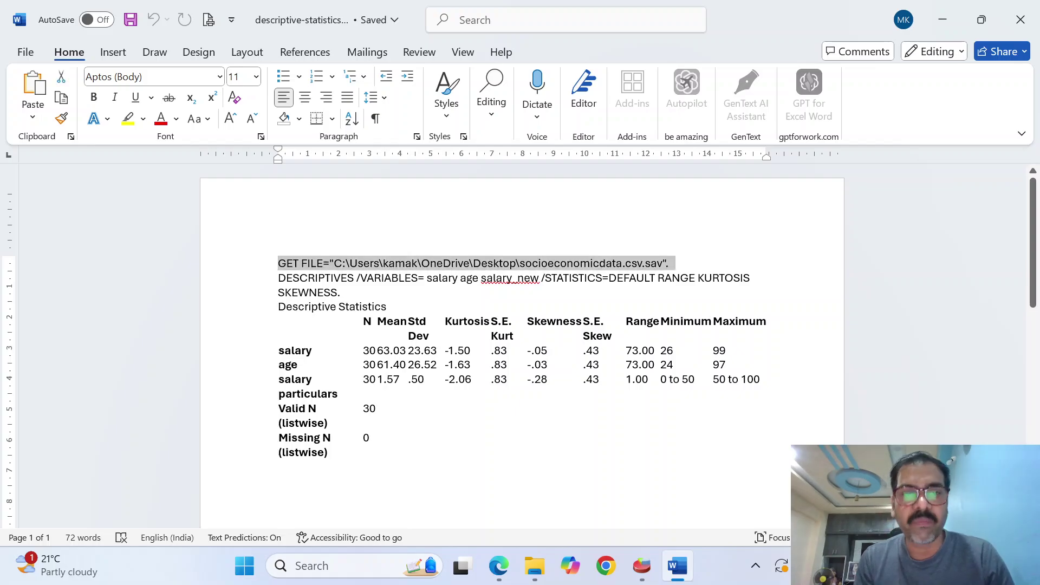
key(shift+Down)
key(shift+Down)
key(shift+Down)
key(shift+Up)
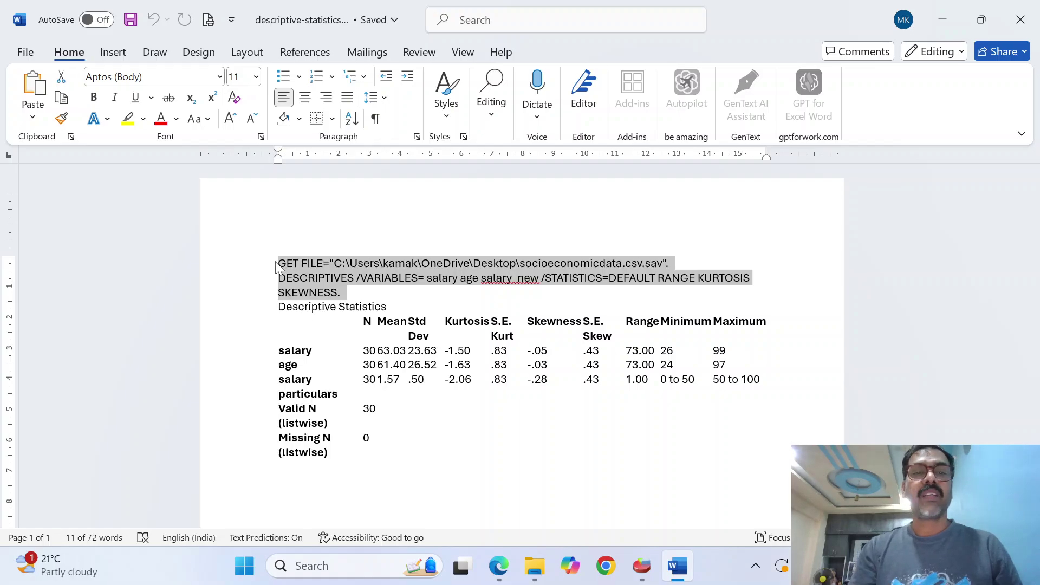
key(Delete)
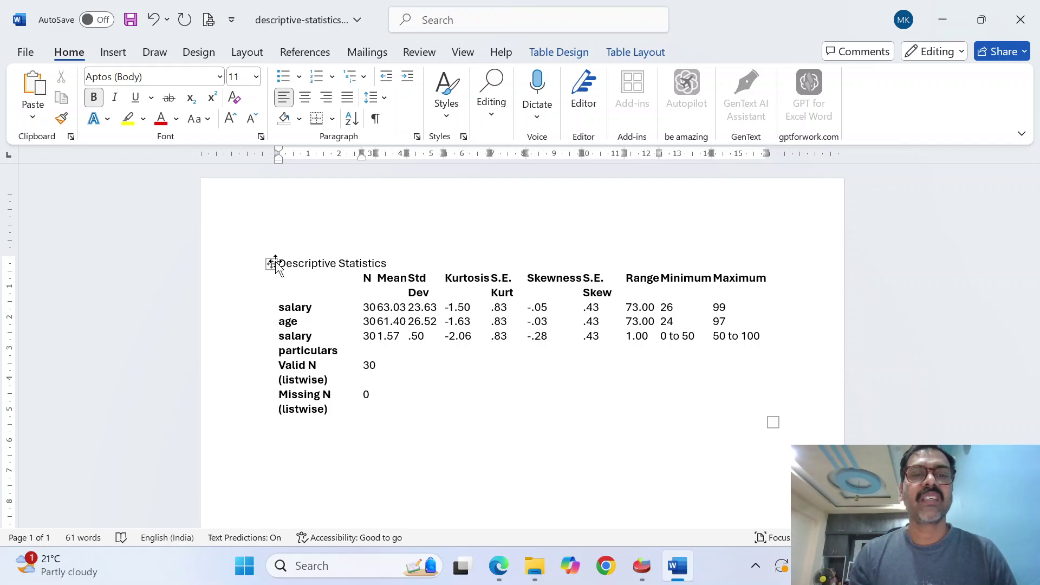
Select the entire Descriptive Statistics table, from the header row through Missing N (listwise), and copy it.
key(shift+Down)
key(shift+Down)
key(shift+Down)
key(shift+Down)
key(shift+Down)
key(shift+Right)
key(shift+Right)
key(shift+Right)
key(shift+Right)
key(shift+Right)
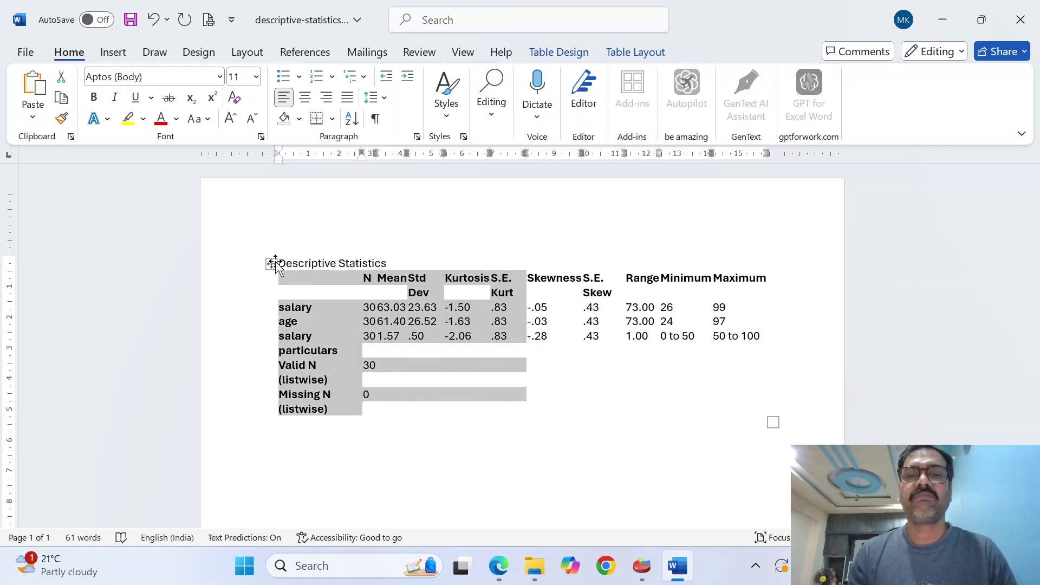
key(shift+Right)
key(shift+Right)
key(shift+Right)
key(shift+Right)
key(shift+Right)
key(ctrl+c)
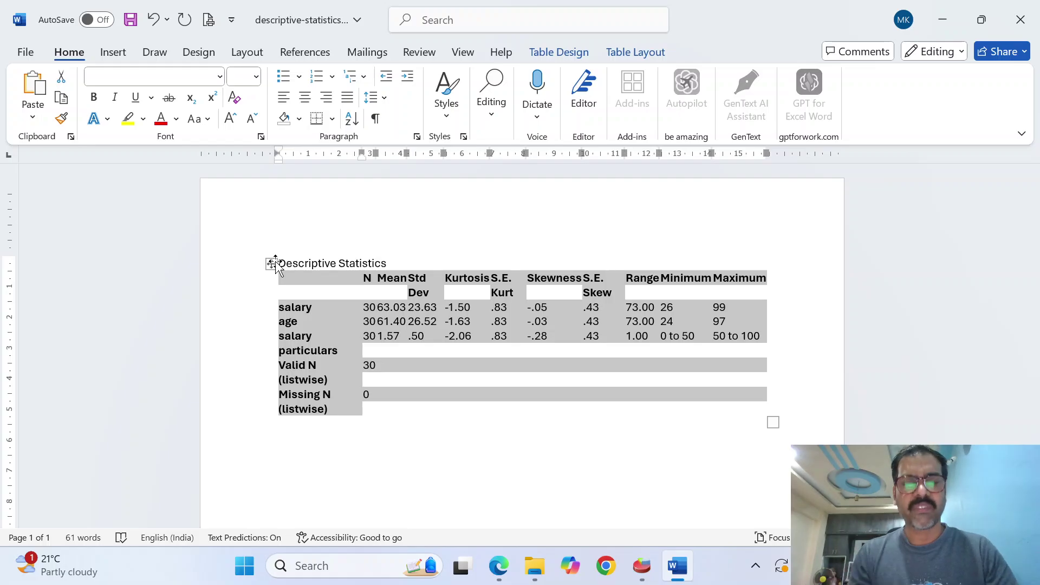
key(alt+Tab)
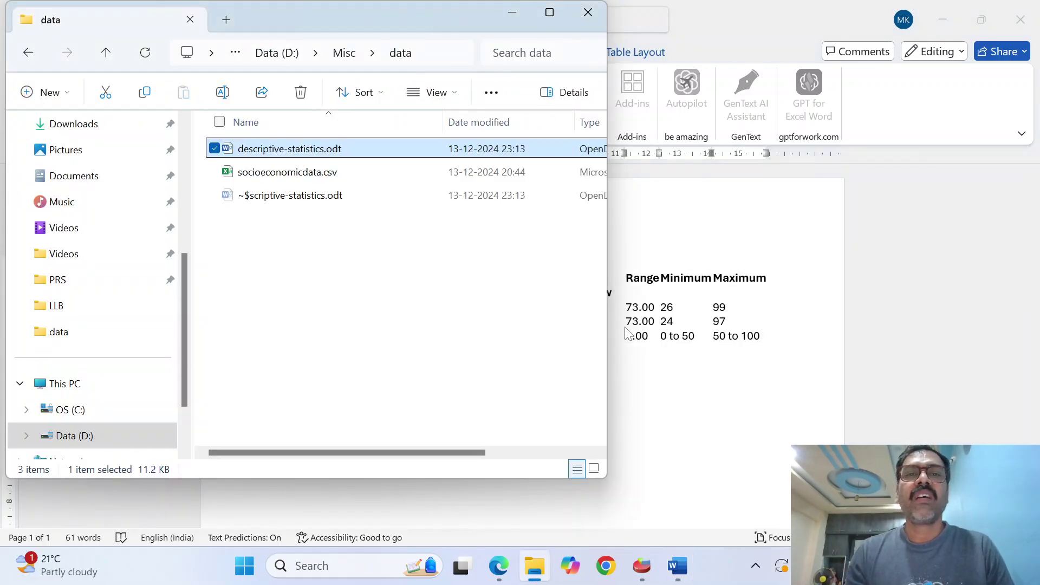
click(948, 19)
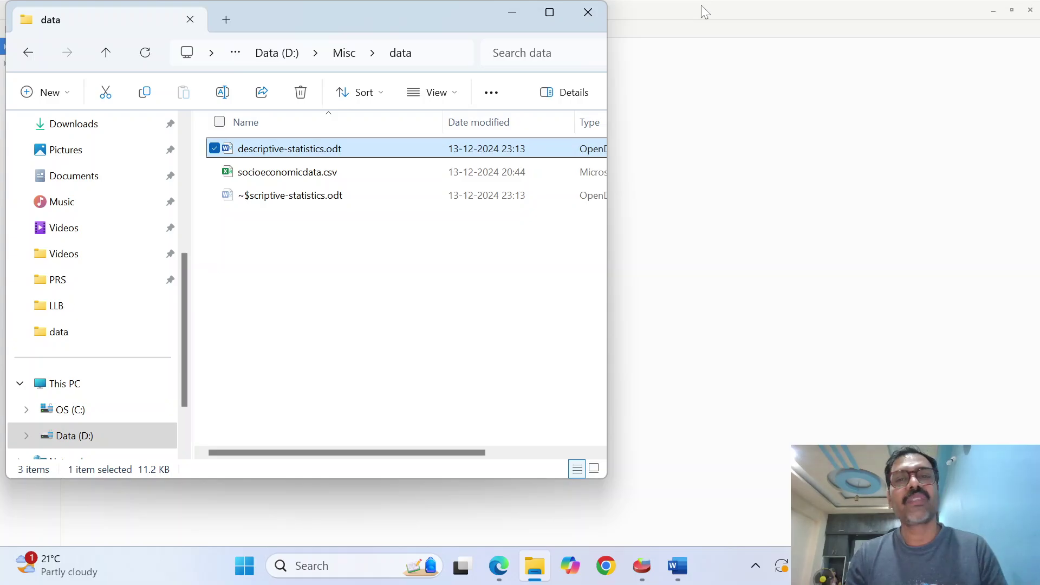
key(alt+Tab)
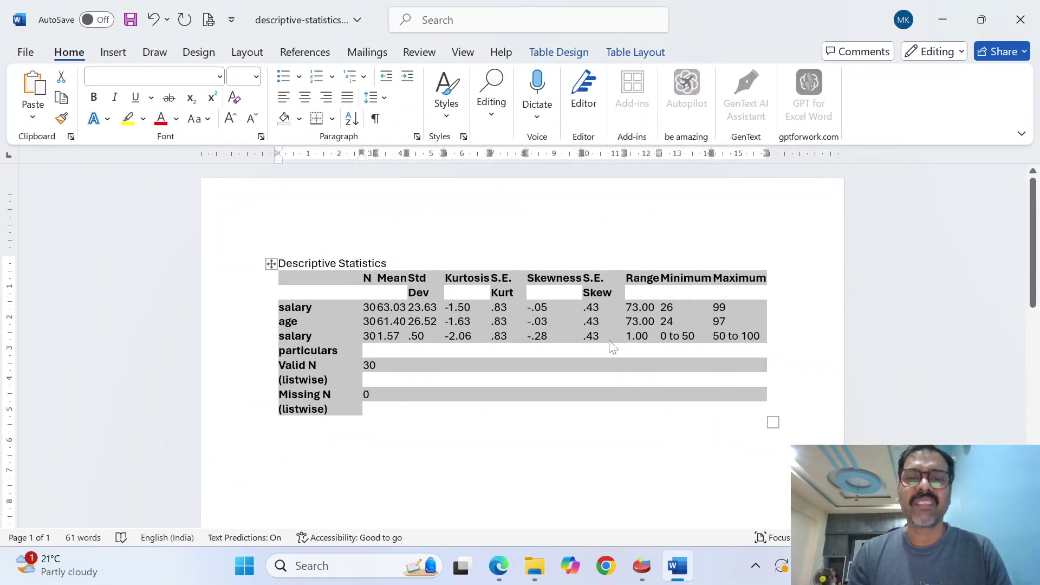
Switch to the Edge browser and open chatgpt.com in a new tab.
click(498, 566)
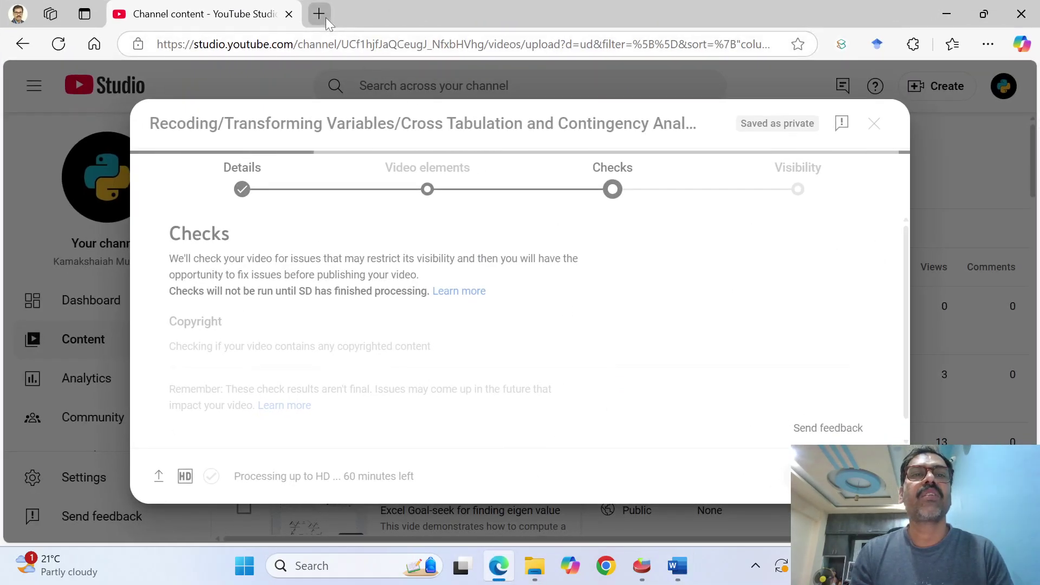
click(326, 18)
text(chat)
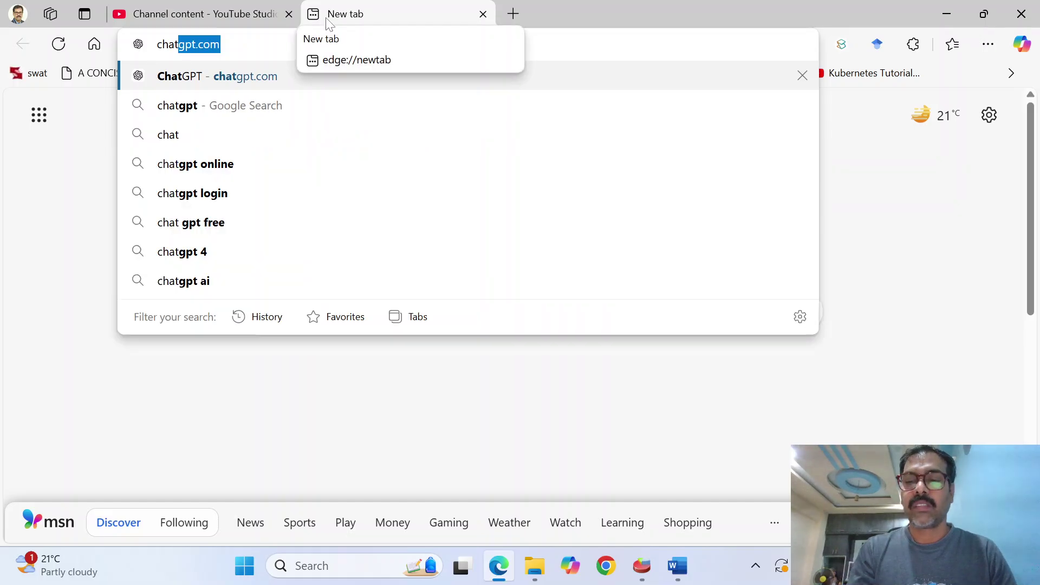
text(gpt.com)
key(Return)
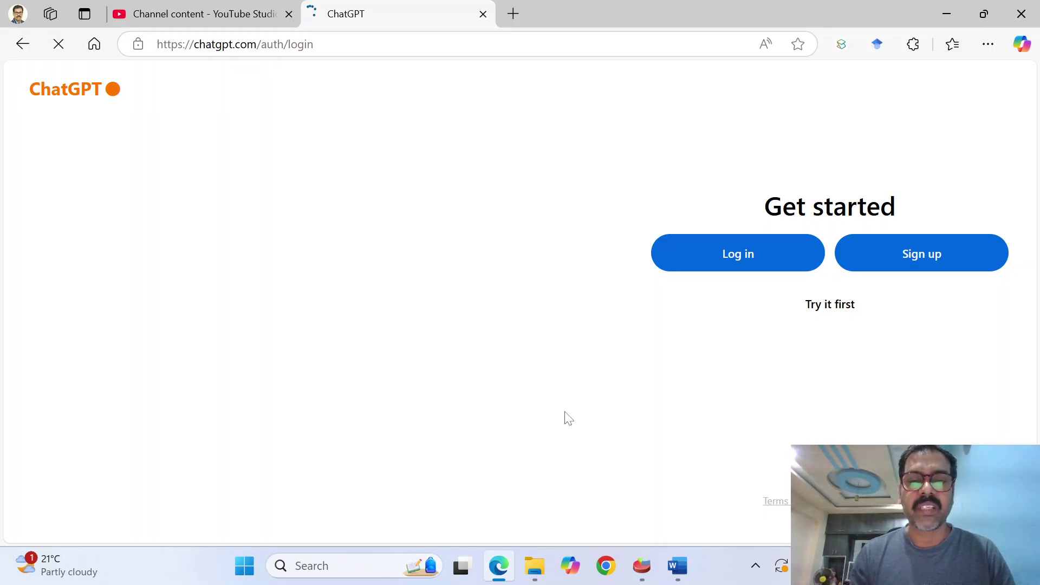
Try to start using ChatGPT without logging in through the Try it first option.
click(835, 310)
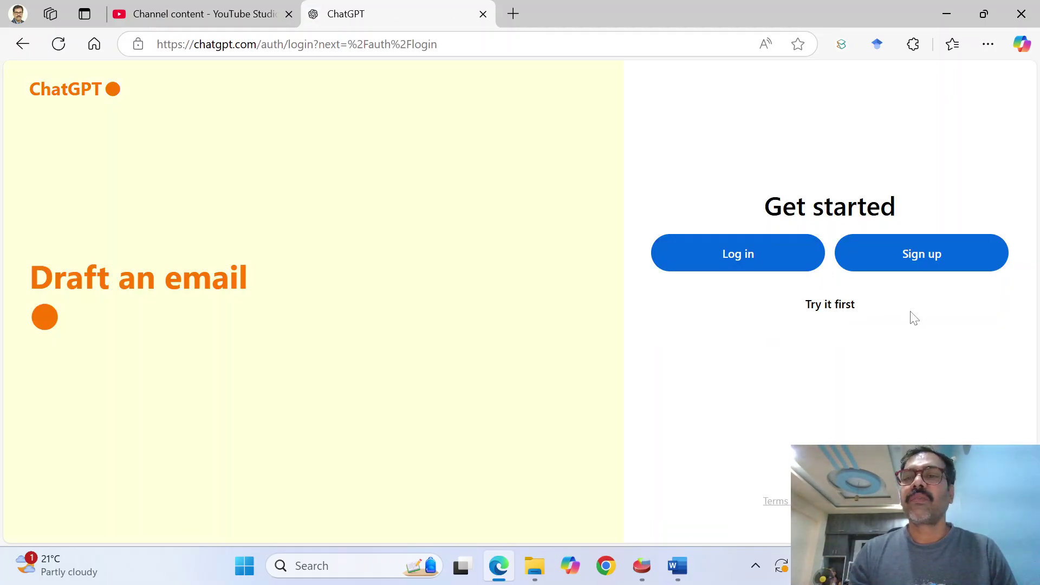
click(837, 311)
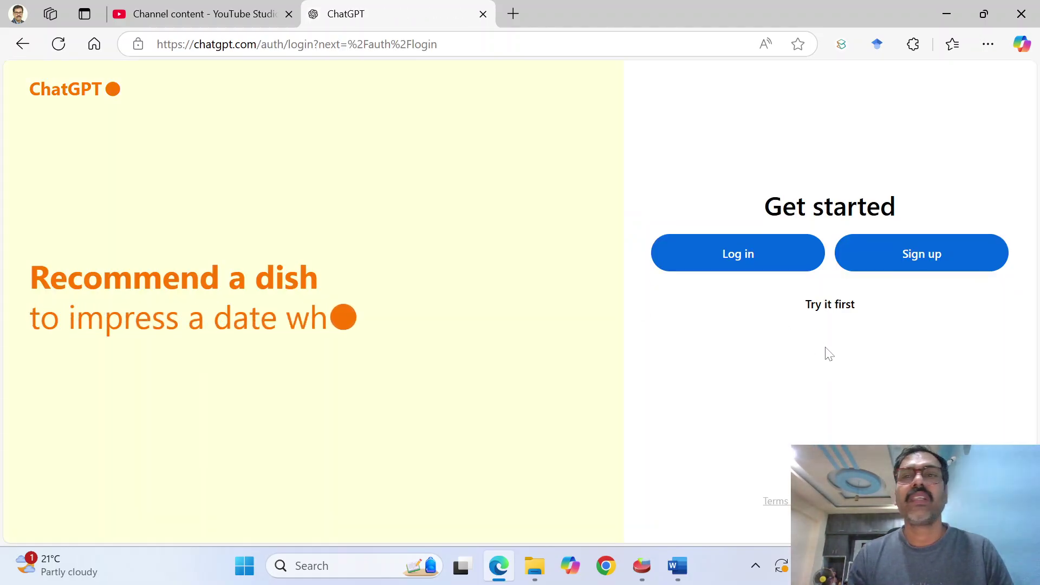
click(831, 308)
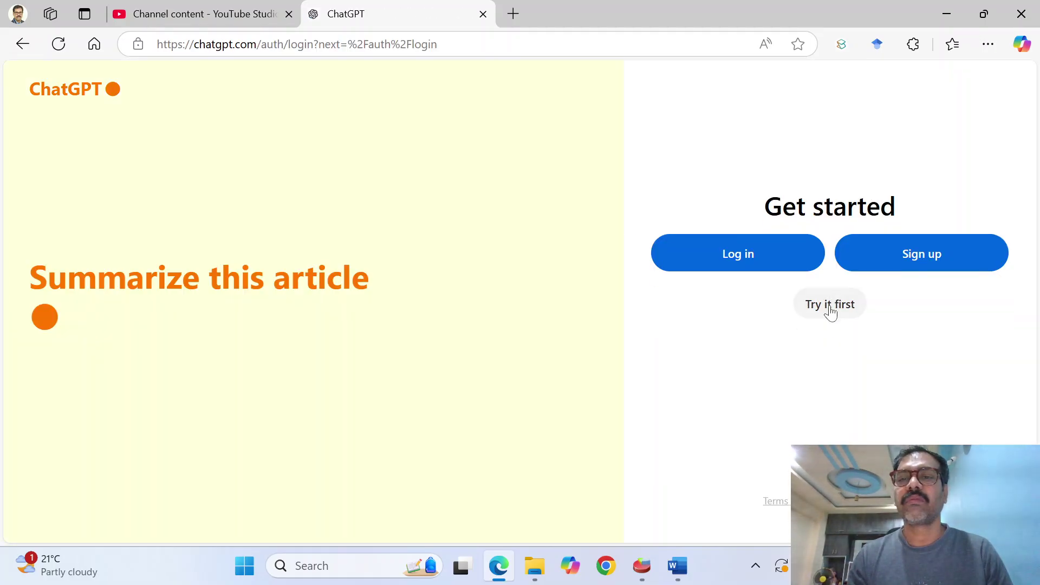
click(832, 308)
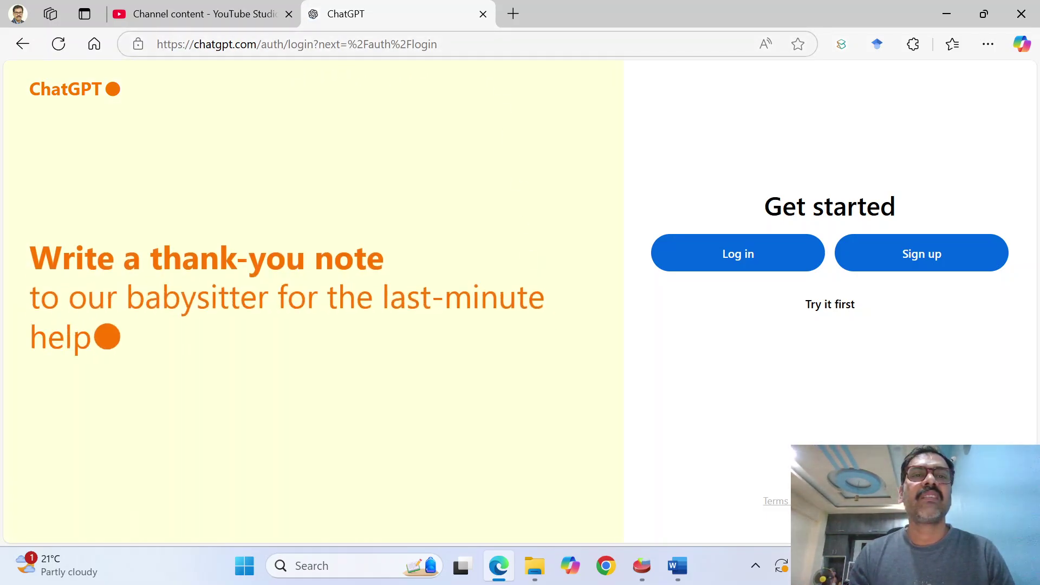
drag(580, 45, 313, 44)
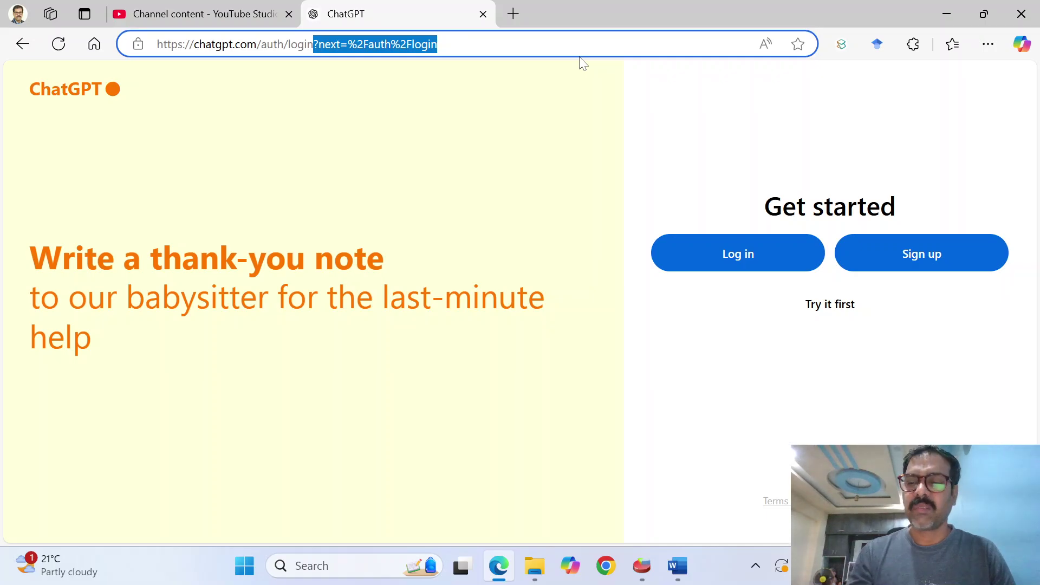
key(BackSpace)
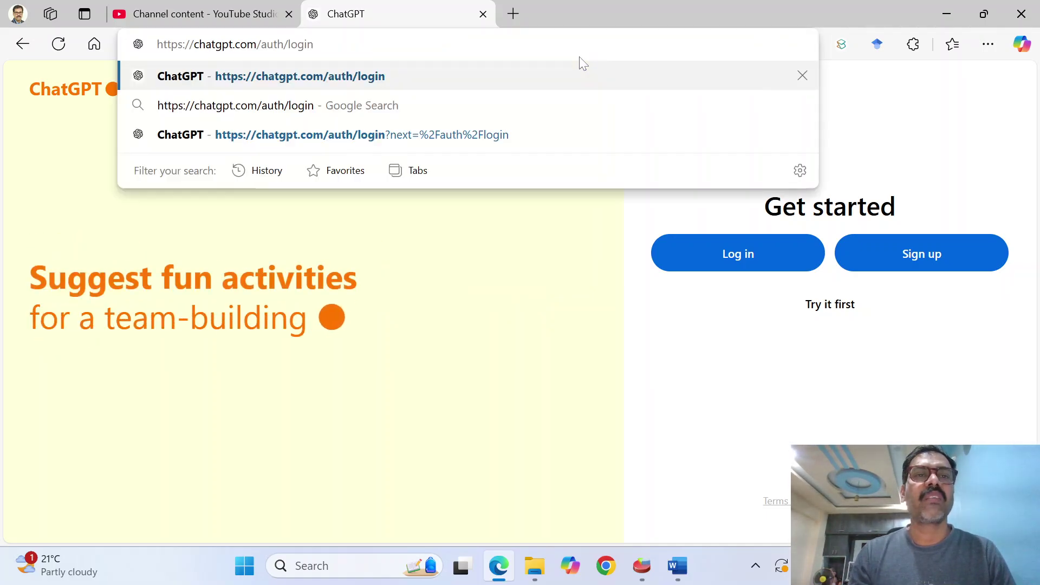
key(ctrl+shift+Left)
key(ctrl+shift+Left)
key(BackSpace)
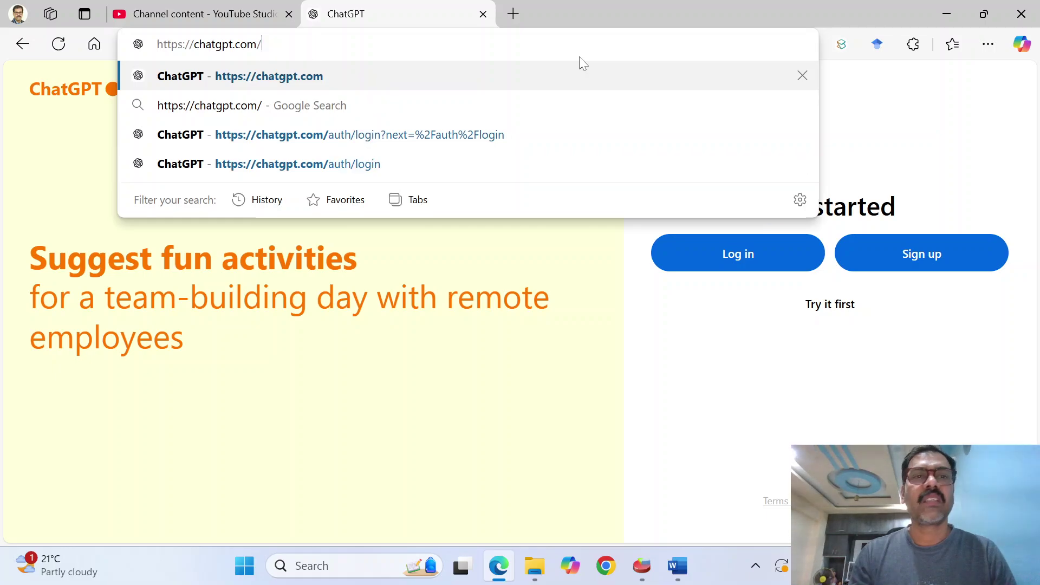
key(Return)
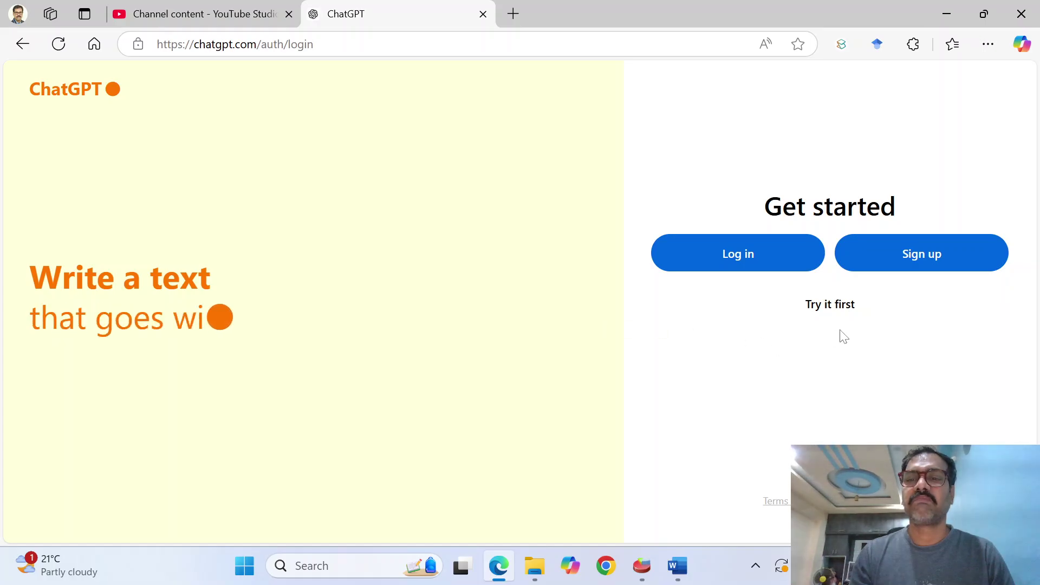
click(821, 313)
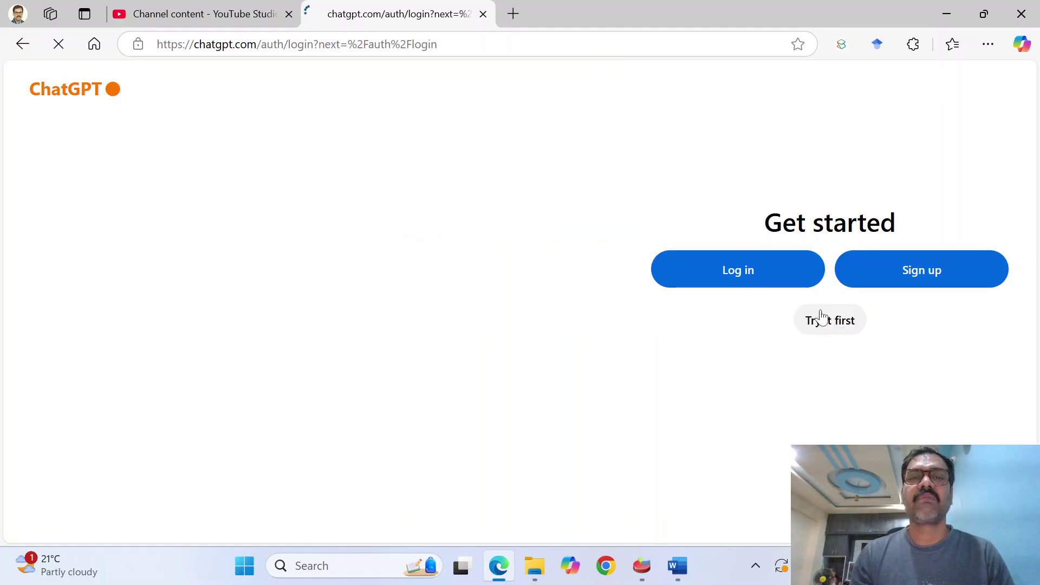
Log in to ChatGPT with the second listed Google account and approve the sign-in to OpenAI.
click(776, 274)
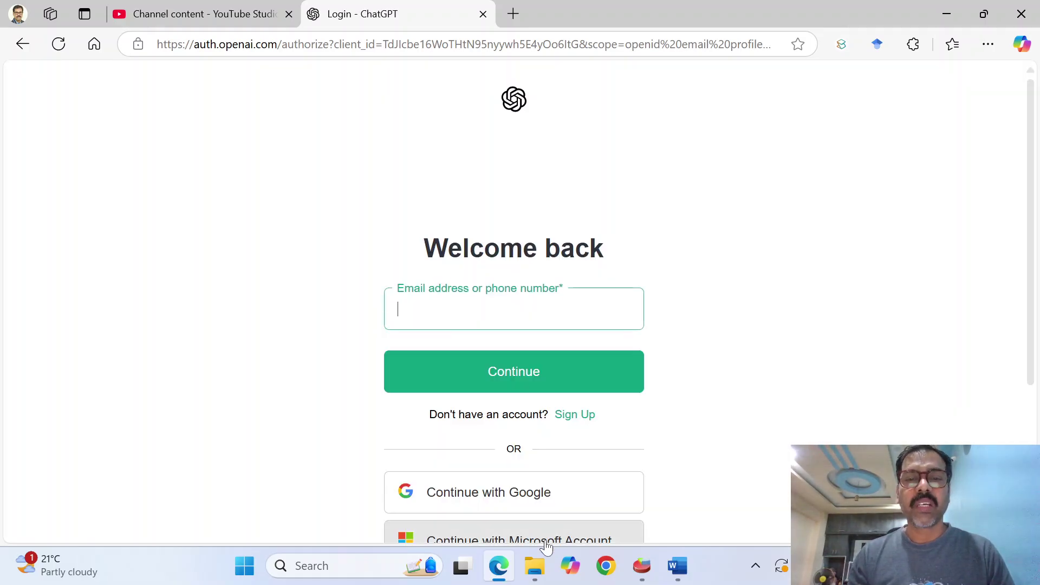
click(527, 499)
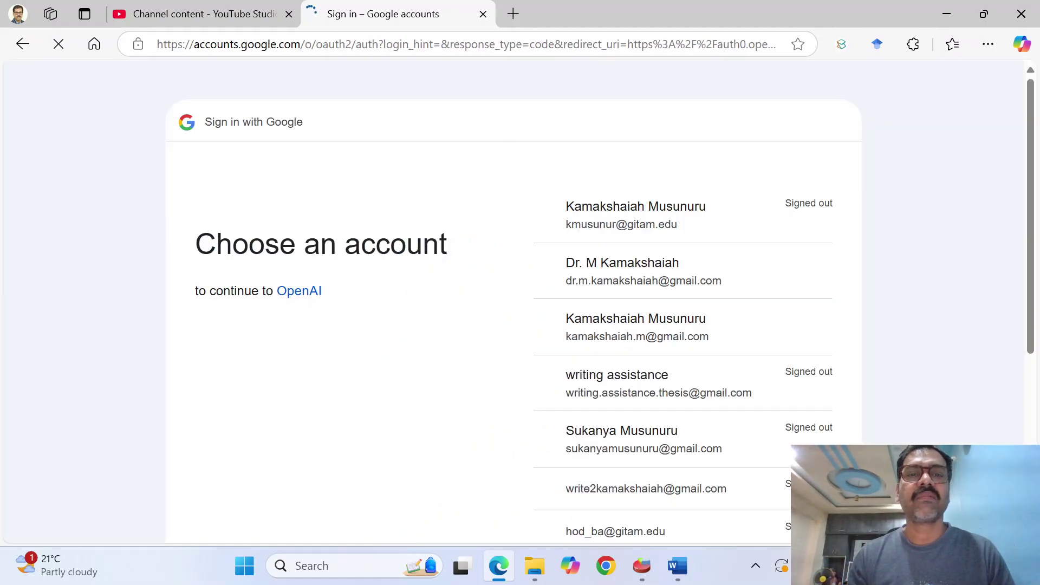
click(636, 288)
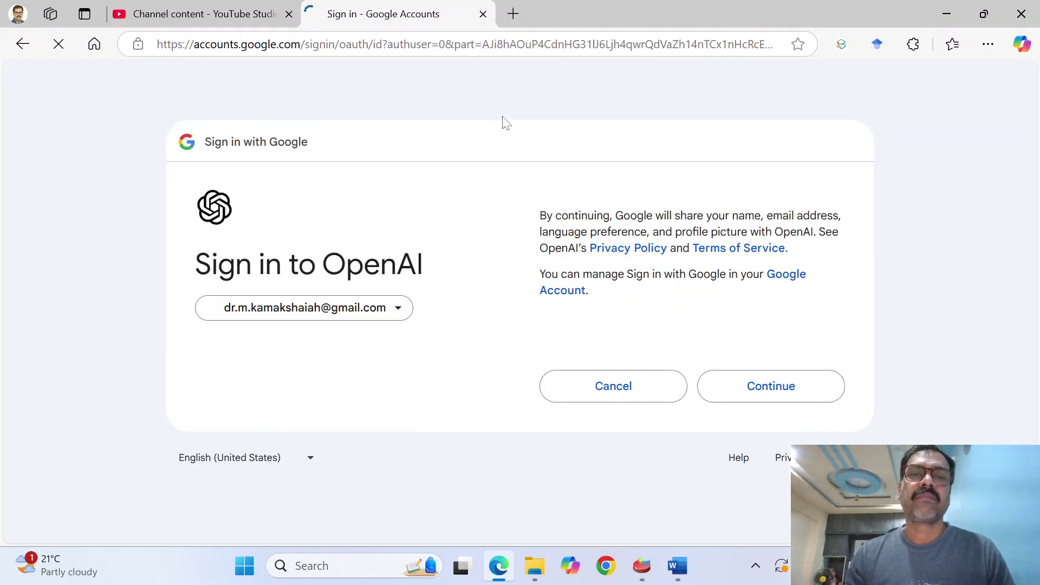
click(788, 394)
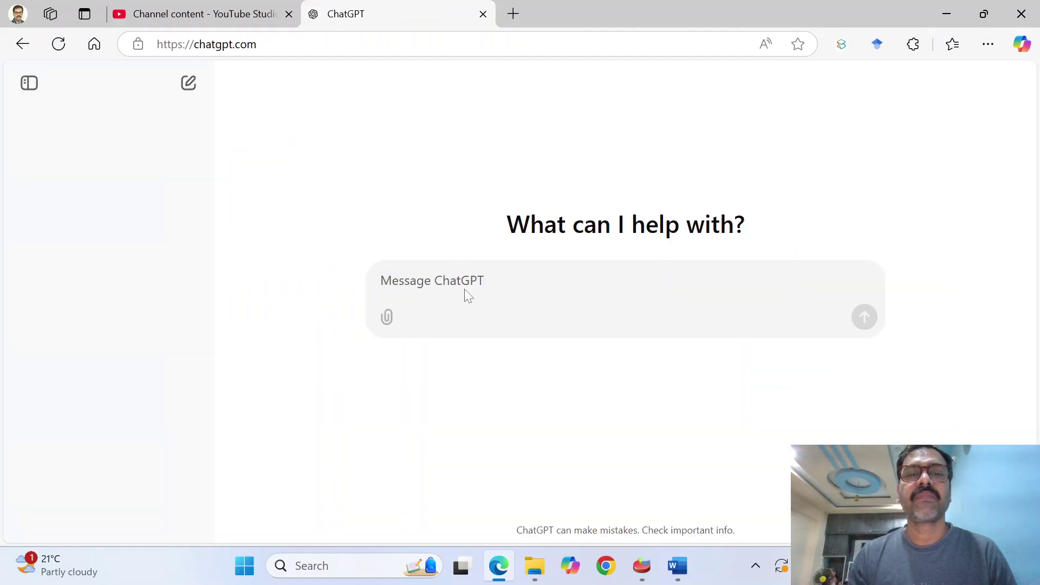
Submit the copied descriptive statistics table as a ChatGPT message and copy the entire interpretation it returns.
key(ctrl+v)
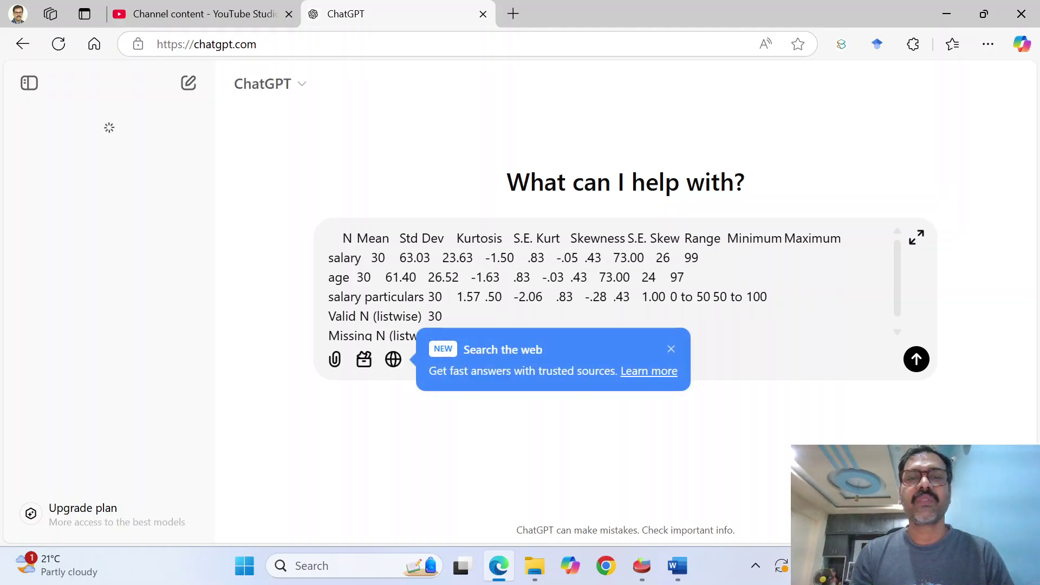
click(916, 360)
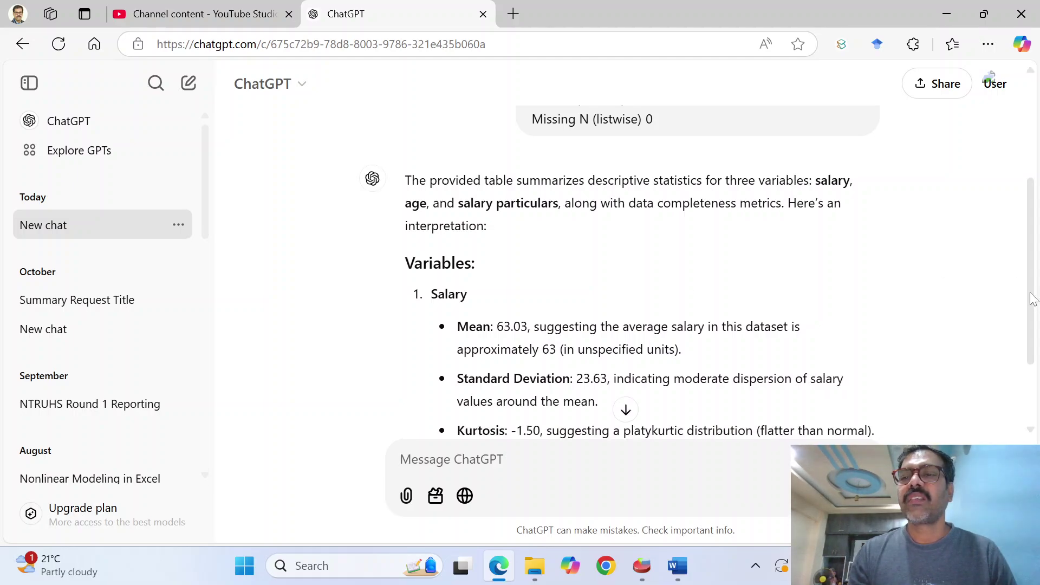
drag(1031, 298, 1033, 374)
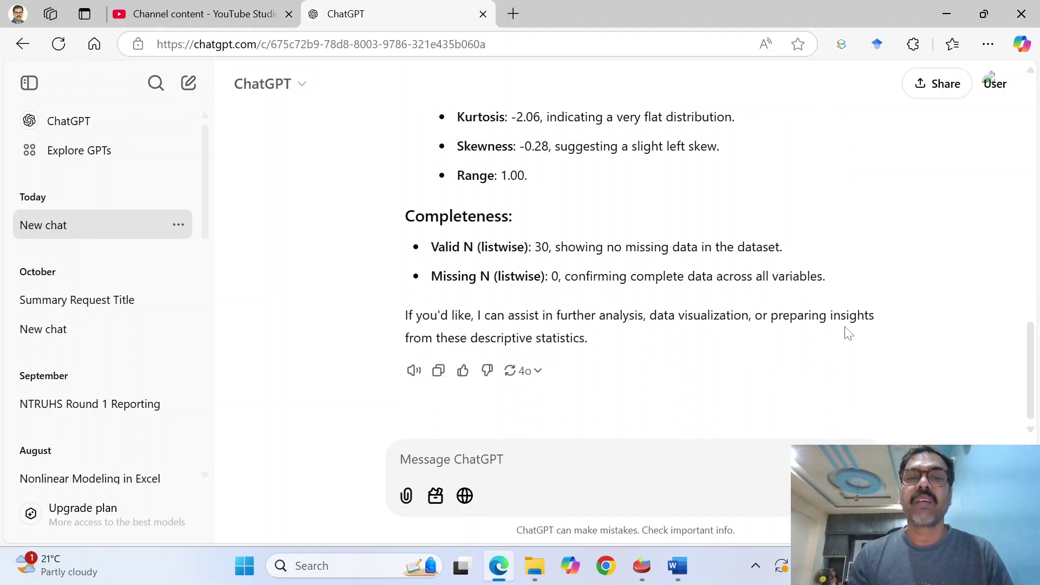
click(443, 377)
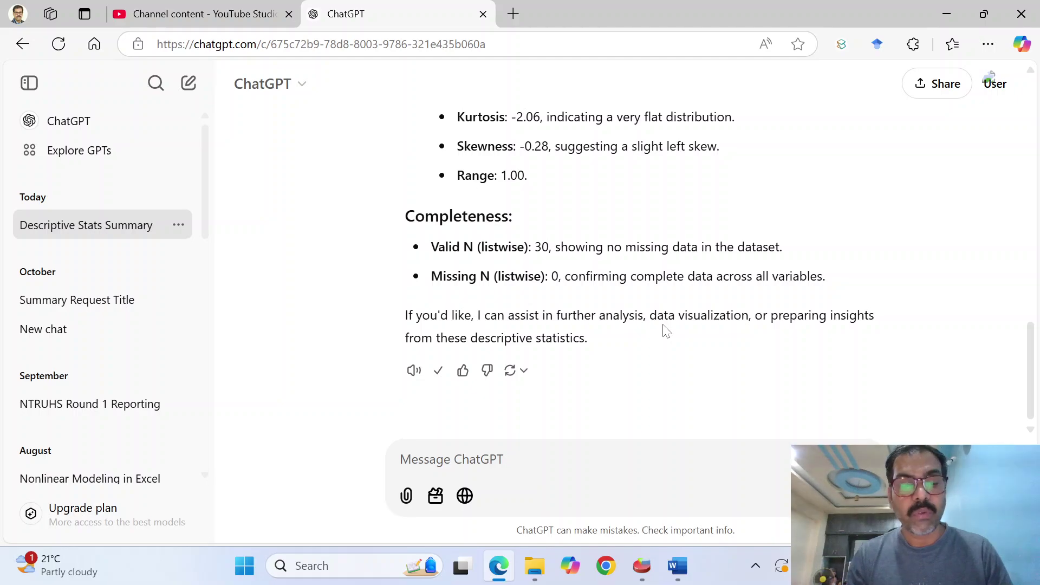
Switch to descriptive-statistics.odt in Word and paste the copied interpretation at the end of the document, below the table.
key(alt+Tab)
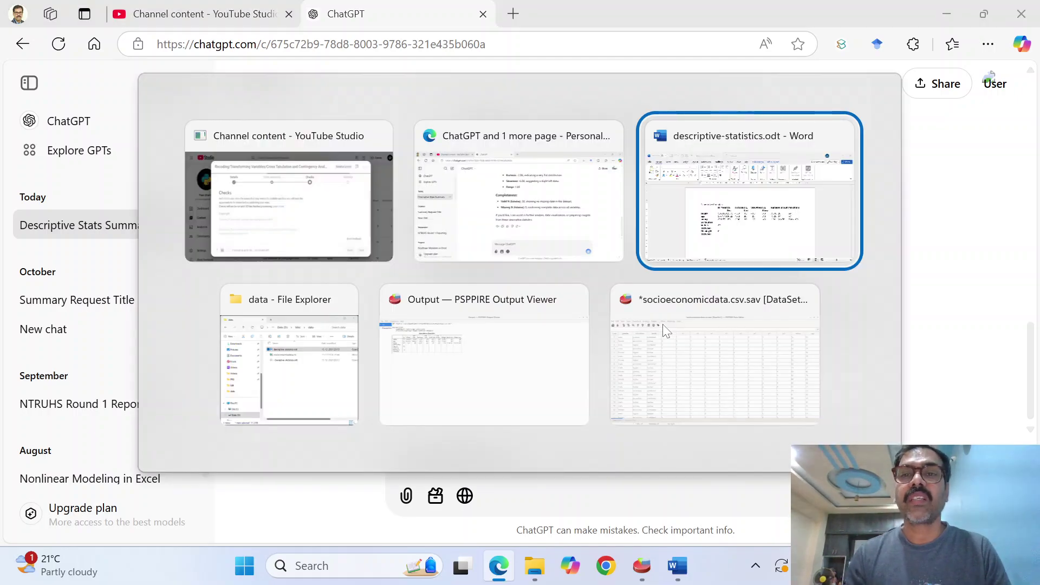
key(ctrl+End)
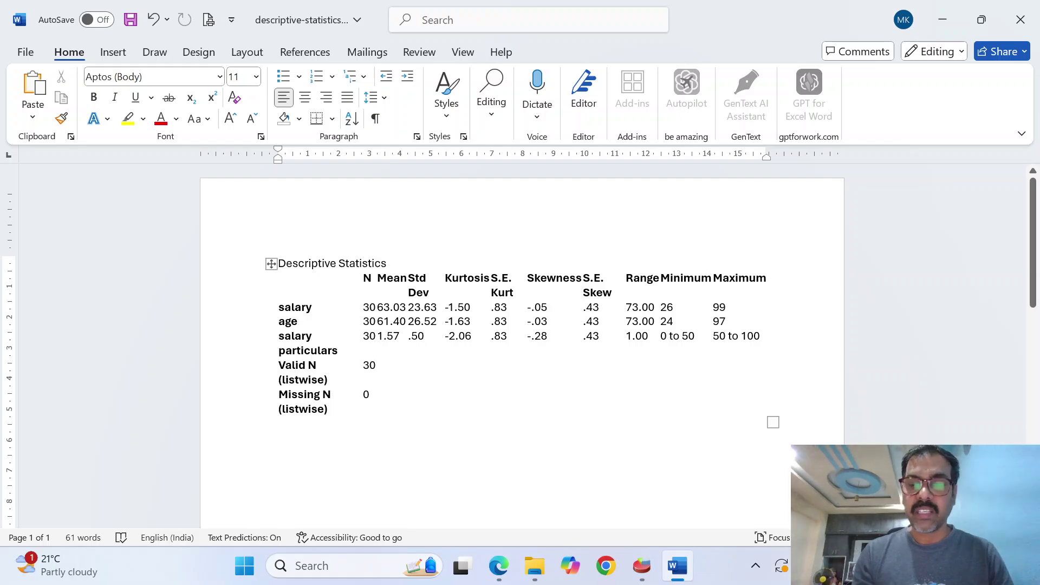
key(ctrl+v)
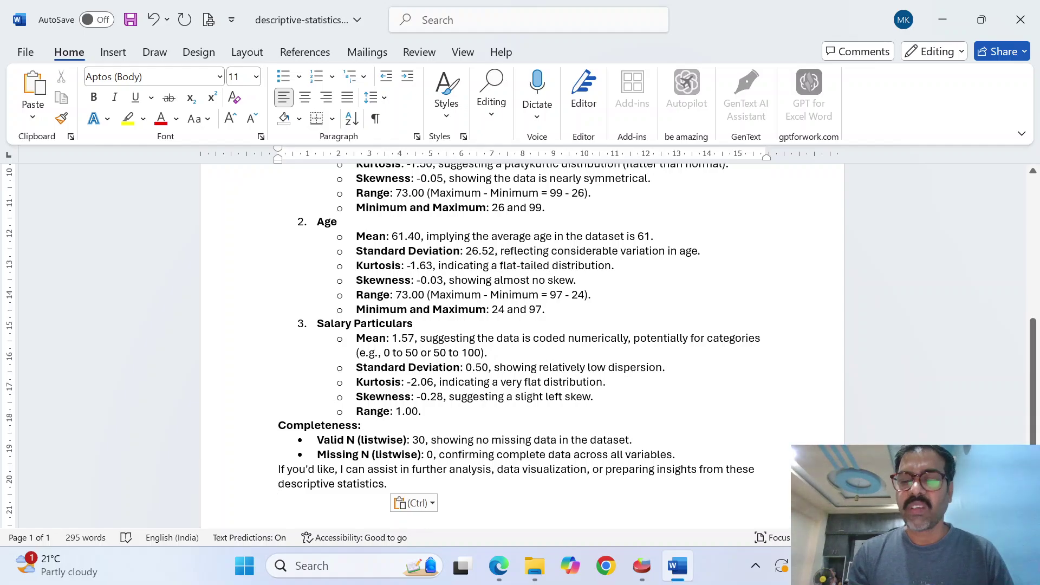
key(Page_Up)
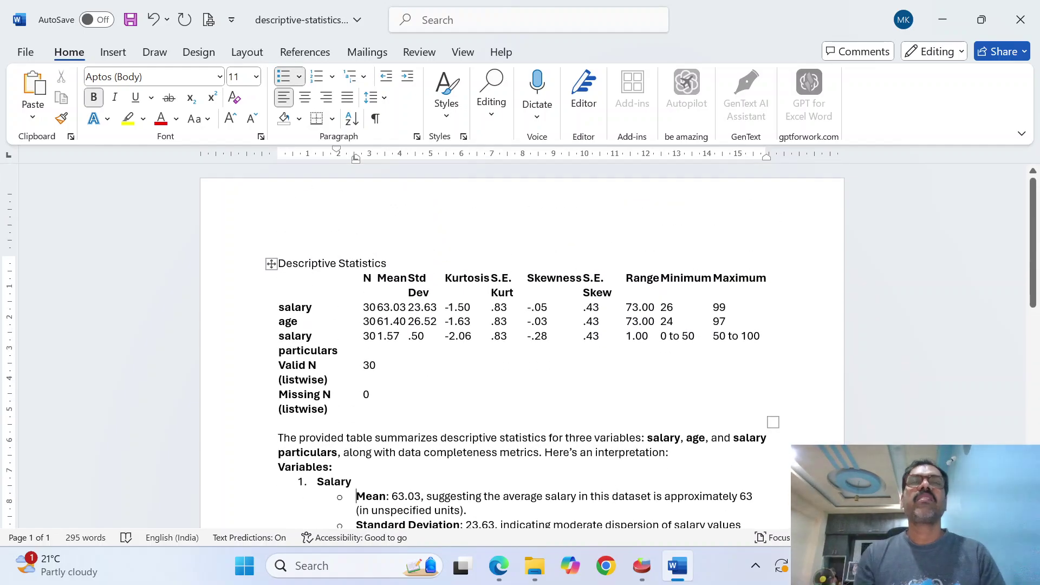